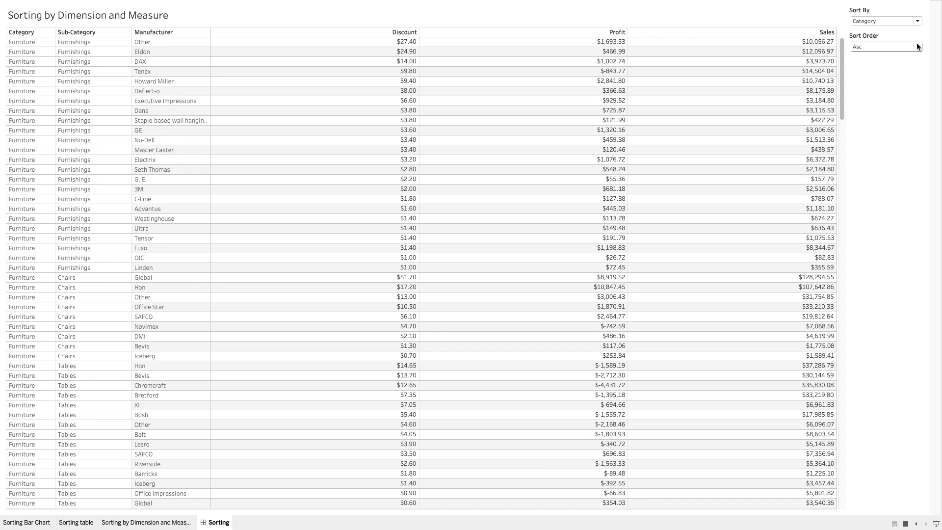
- Set the Sort By control to Manufacturer, then to Sales
click(876, 21)
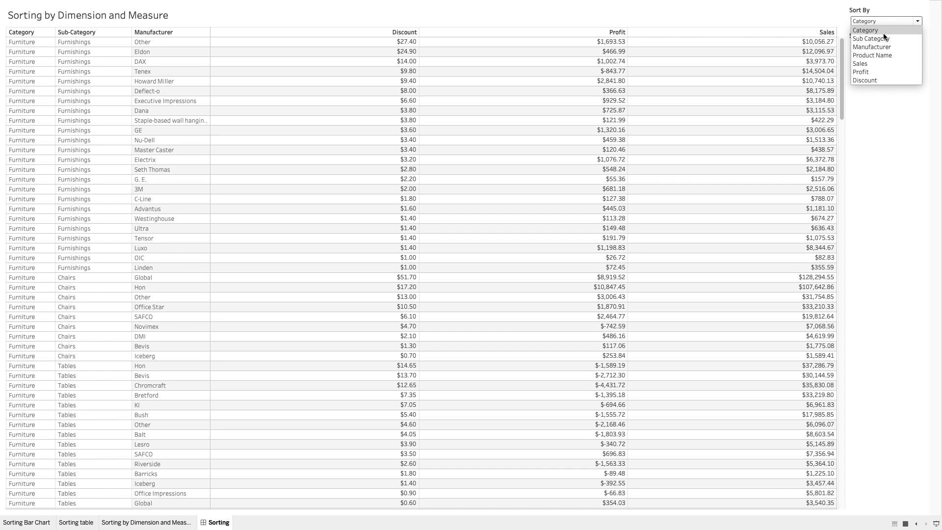
click(879, 46)
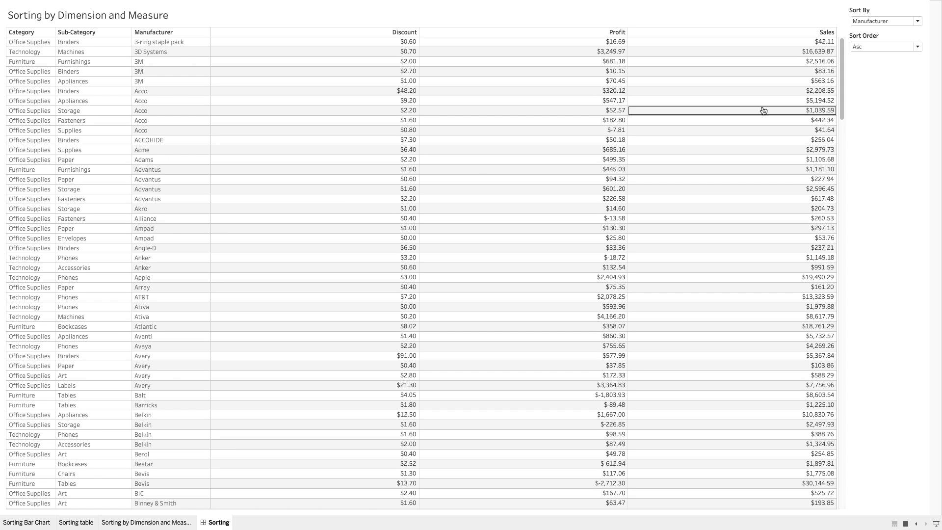
click(893, 18)
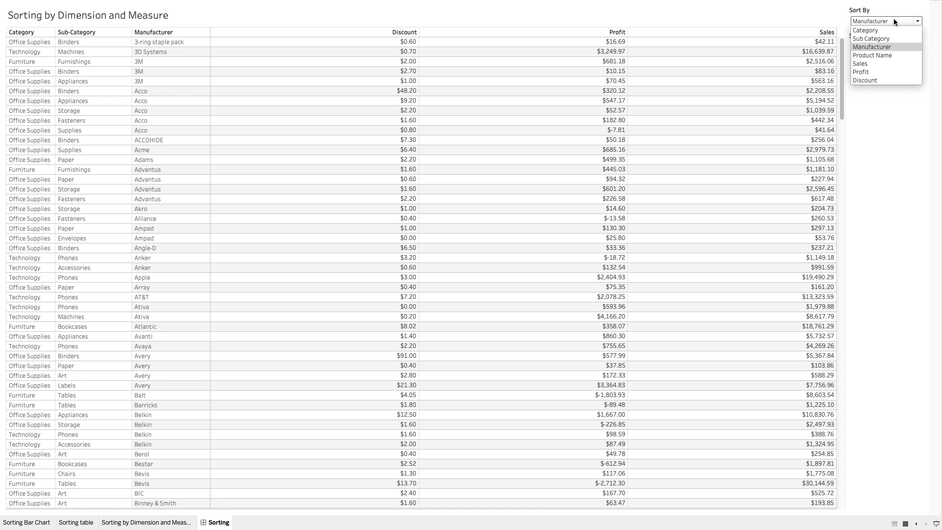
click(875, 63)
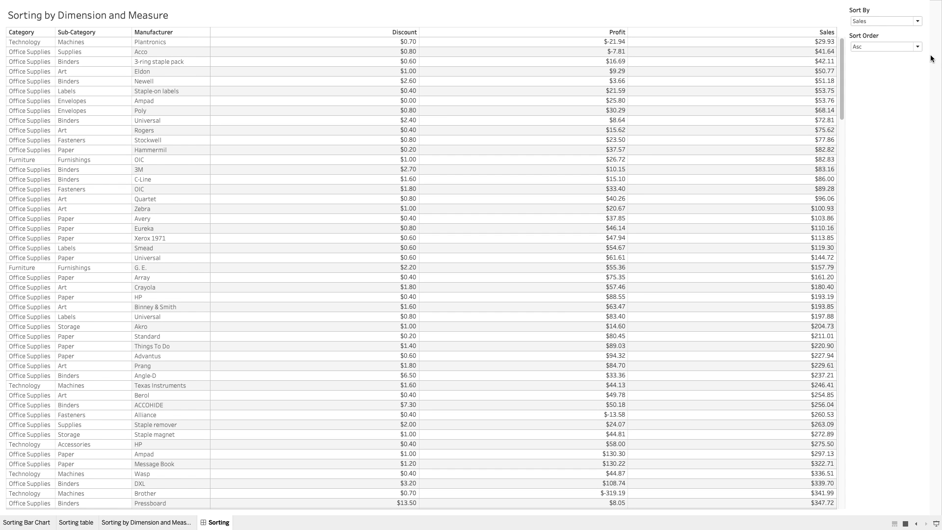
- Set Sort Order to Desc, then leave presentation mode for the Sorting Bar Chart sheet
click(896, 46)
click(881, 63)
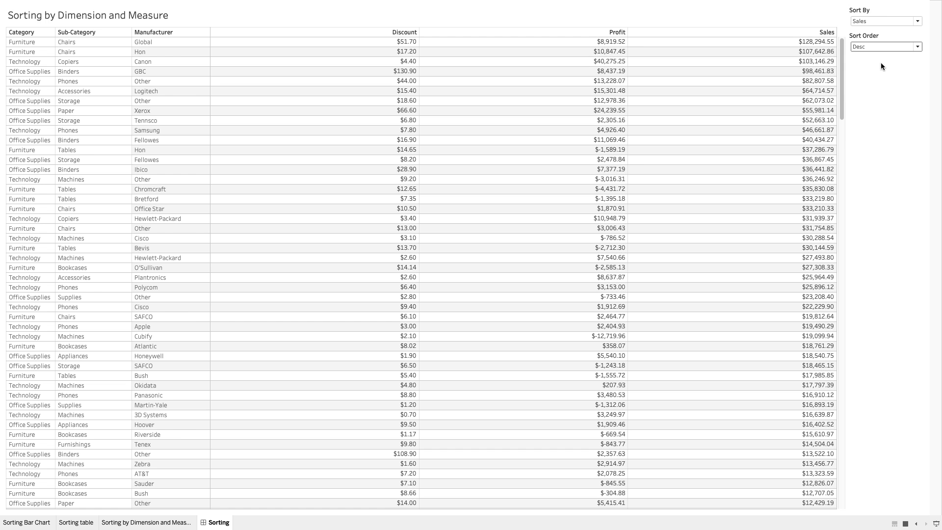
key(Escape)
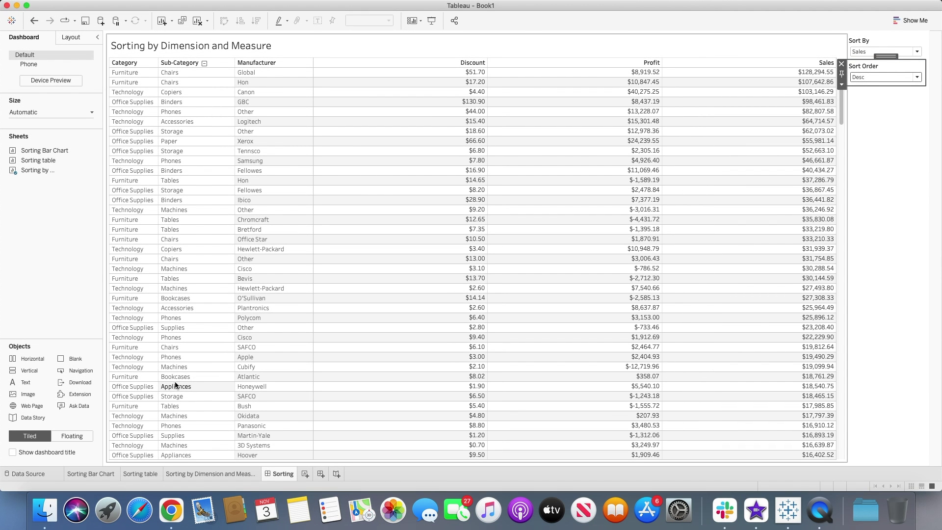
click(95, 474)
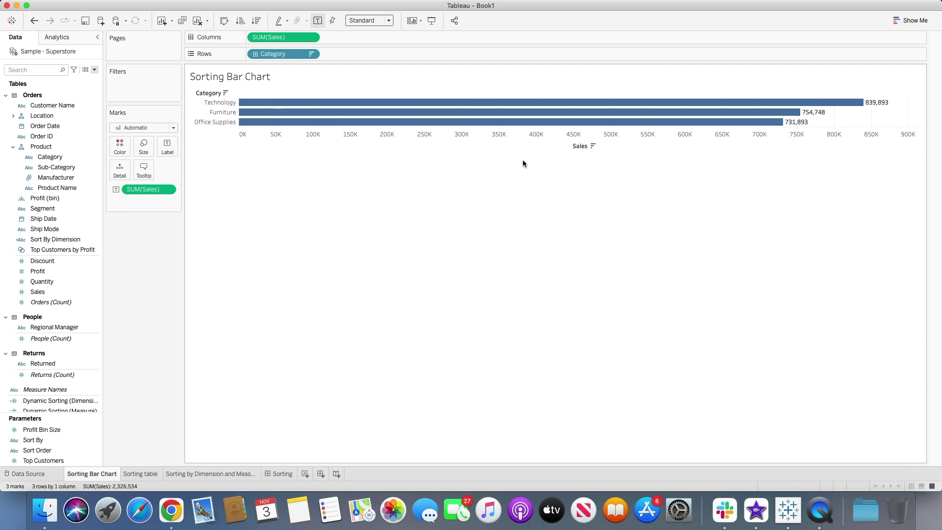
- Drill Category down to Sub-Category and select the Phones and Technology bars
click(256, 54)
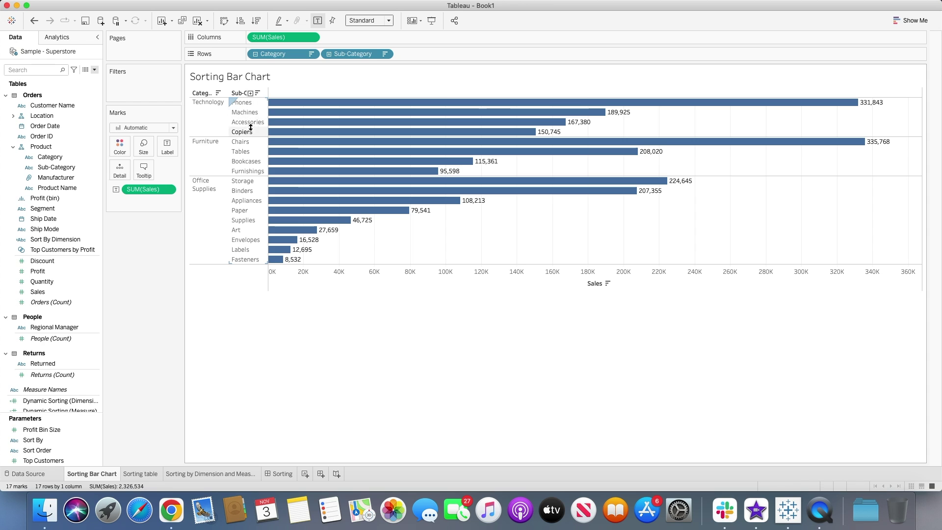
click(242, 102)
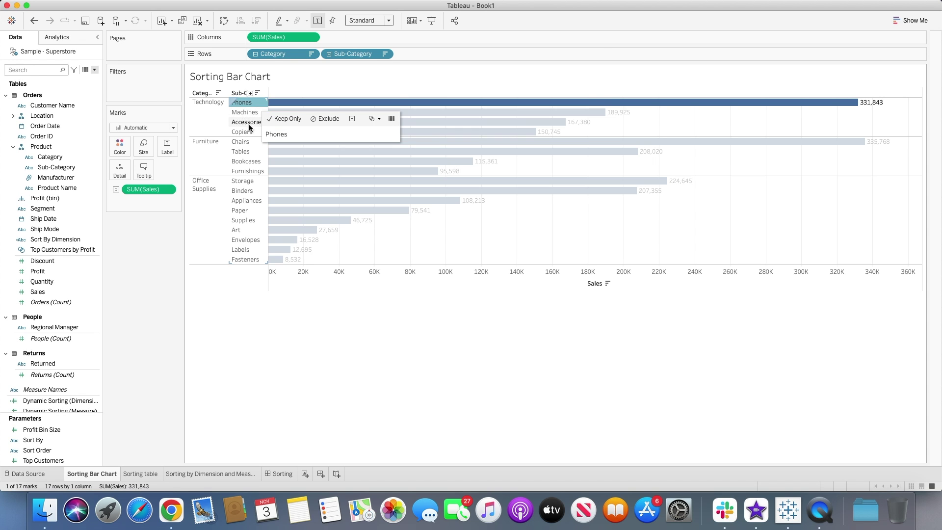
click(219, 125)
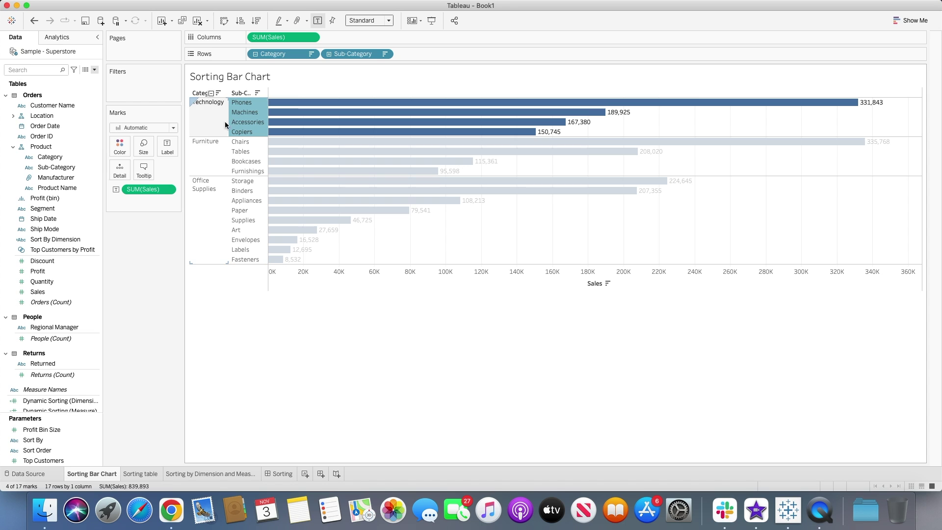
- Review the Sub-Category bar details, then clear the bar selection
mouse_move(525, 104)
mouse_move(527, 132)
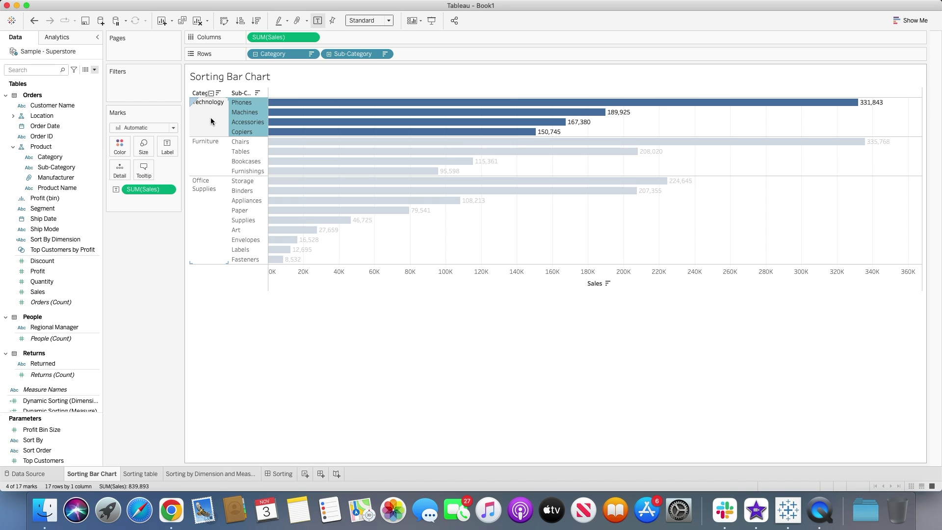
mouse_move(310, 123)
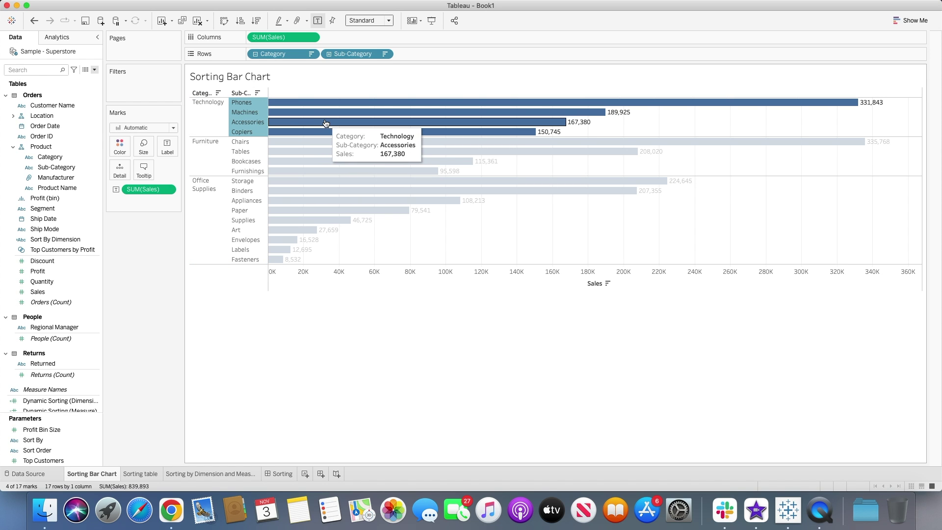
mouse_move(425, 150)
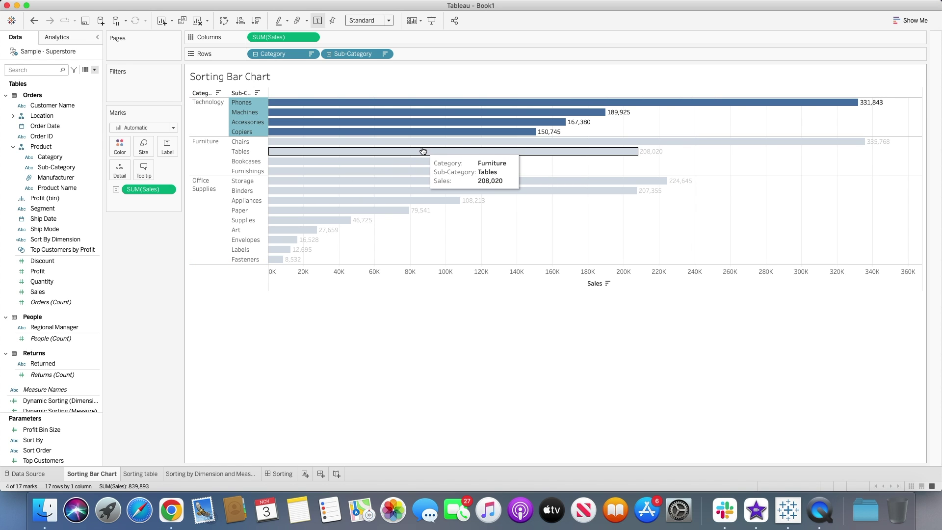
mouse_move(466, 181)
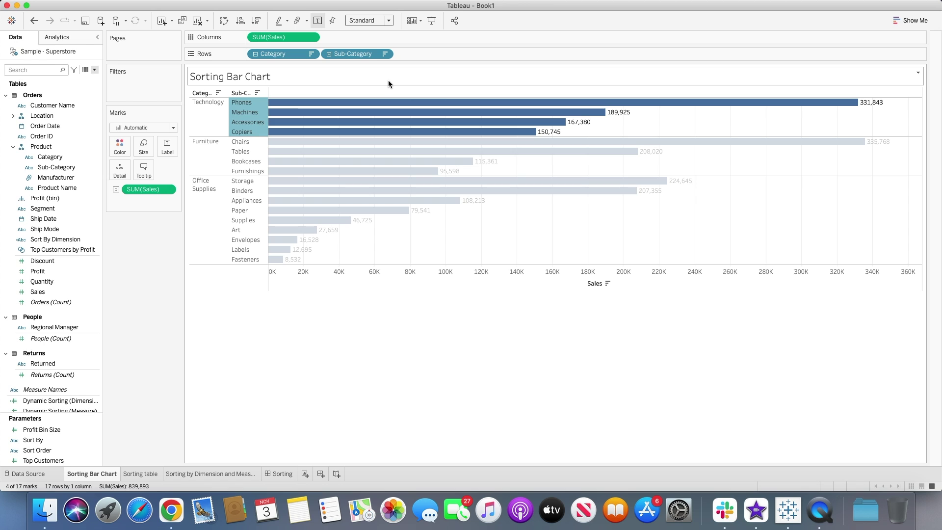
key(Escape)
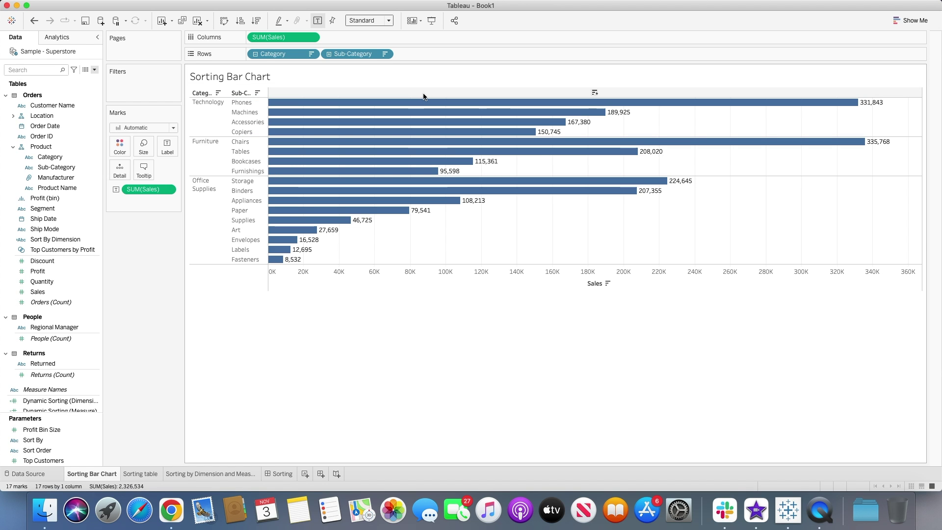
mouse_move(454, 105)
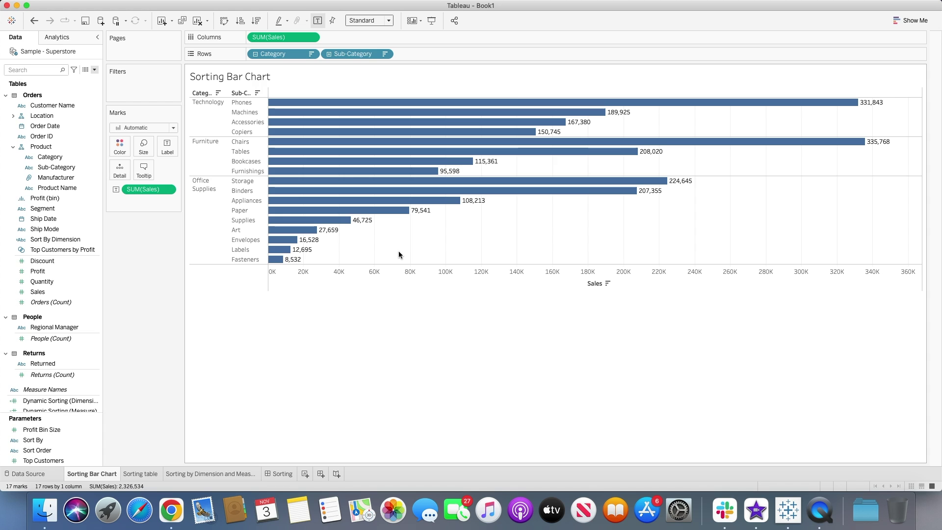
- Expand the Sorting table to Sub-Category and Manufacturer, sort by Sales descending, and return to the dashboard
click(148, 475)
mouse_move(148, 478)
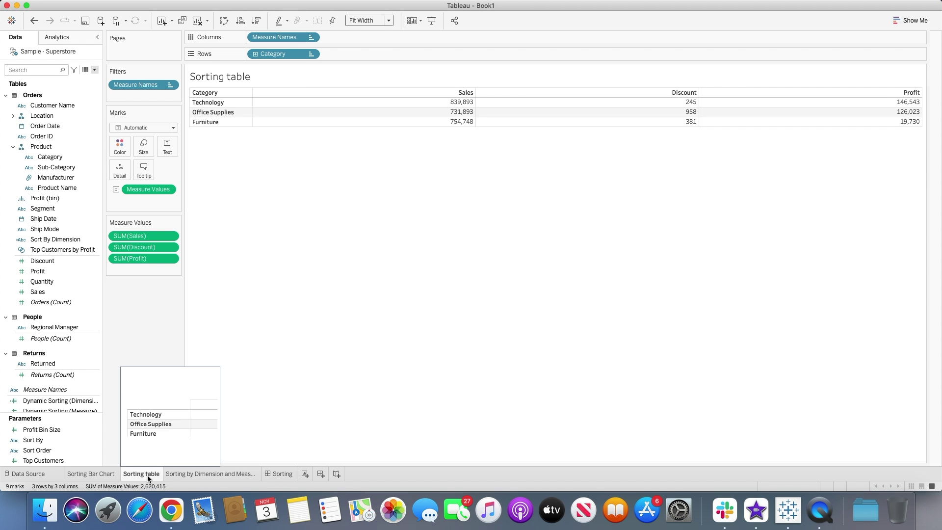
click(256, 55)
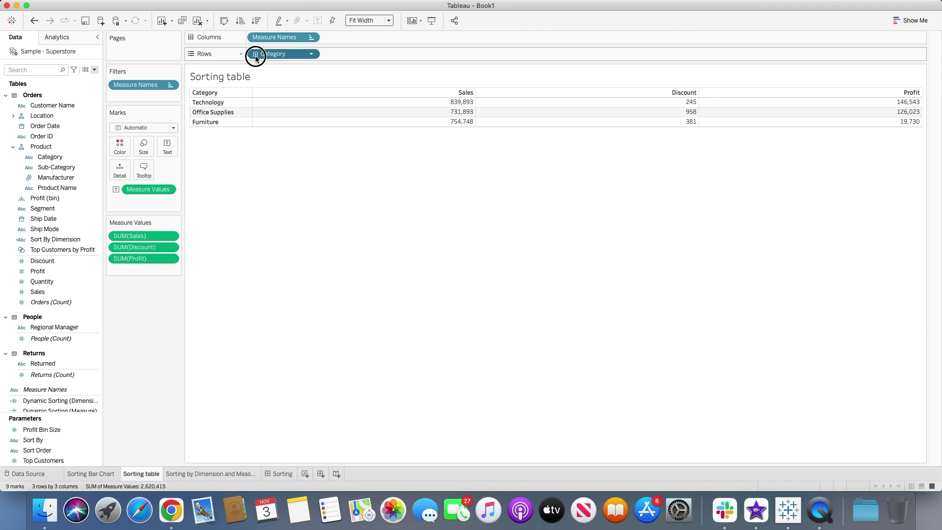
click(328, 54)
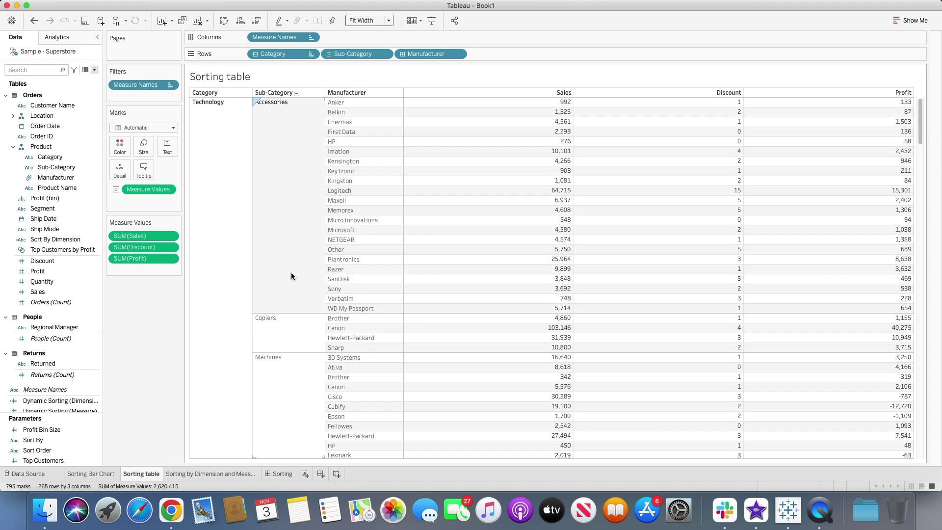
click(568, 93)
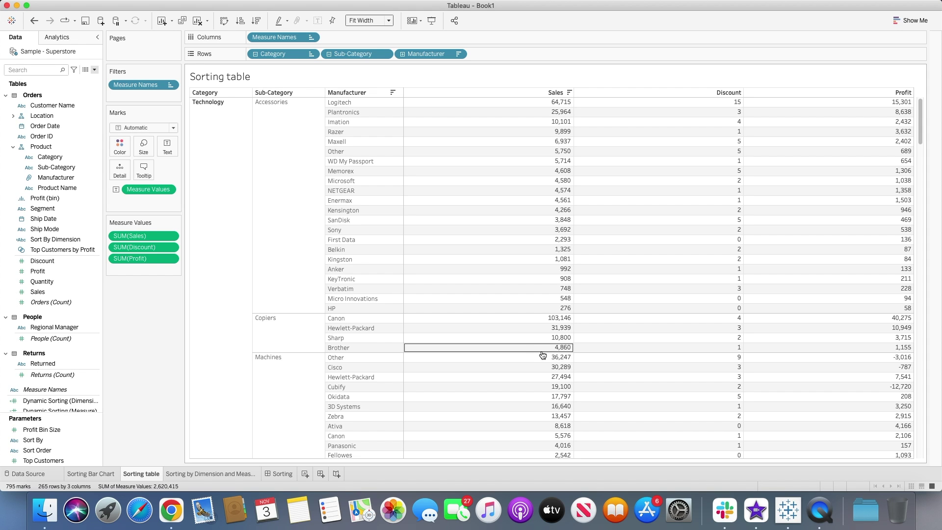
click(282, 474)
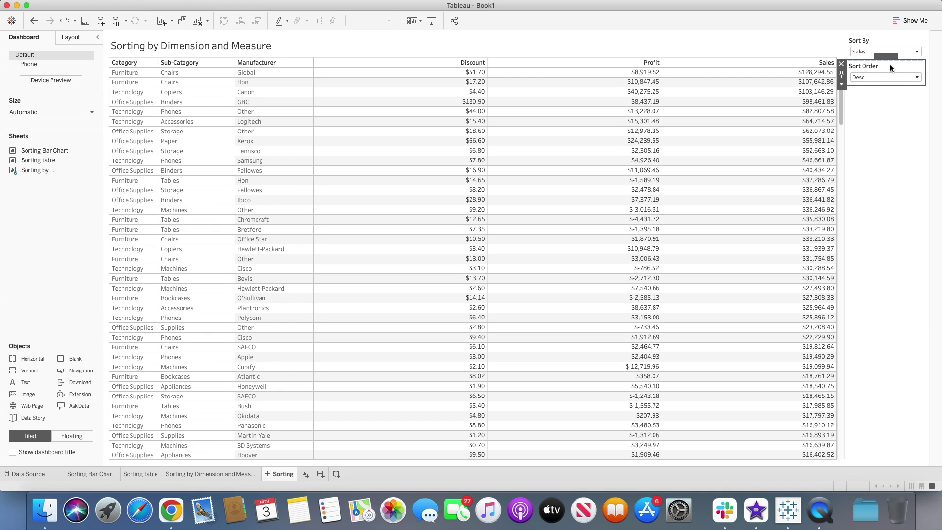
- Create a new sheet with Category drilled down to Sub-Category and Manufacturer rows
click(305, 474)
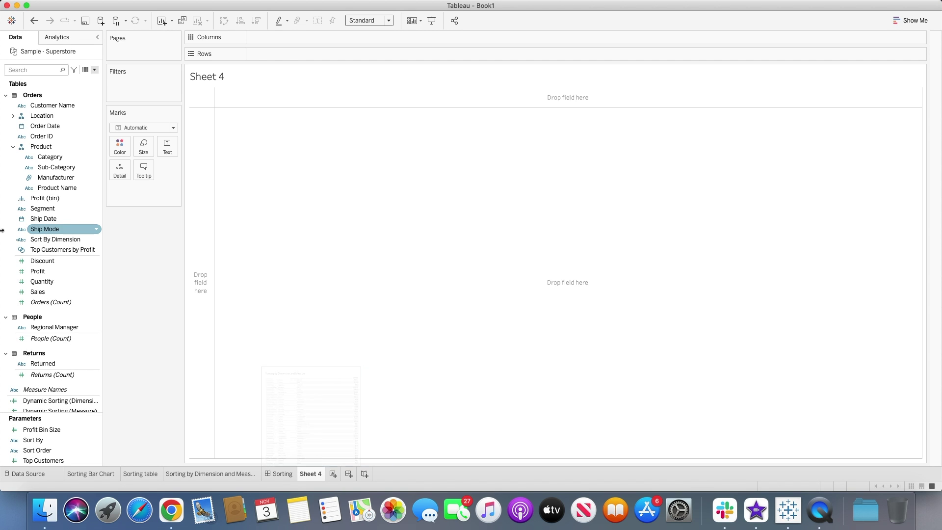
drag(51, 157, 263, 55)
click(255, 54)
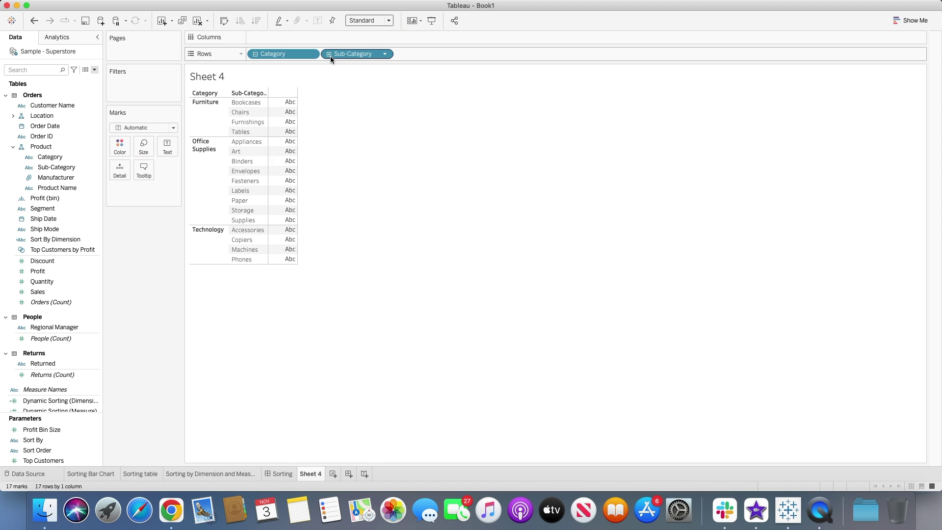
click(329, 55)
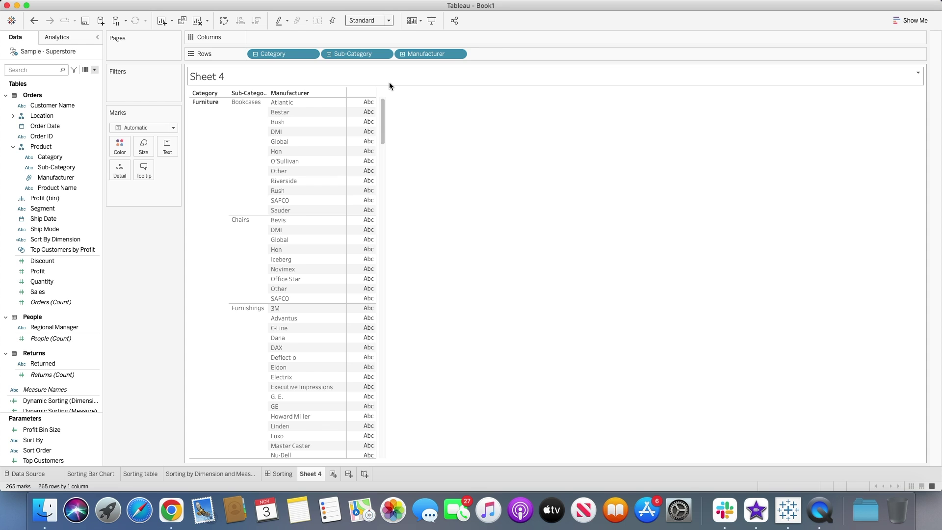
- Fill the table with Sales, Profit and Discount values
drag(42, 293, 358, 185)
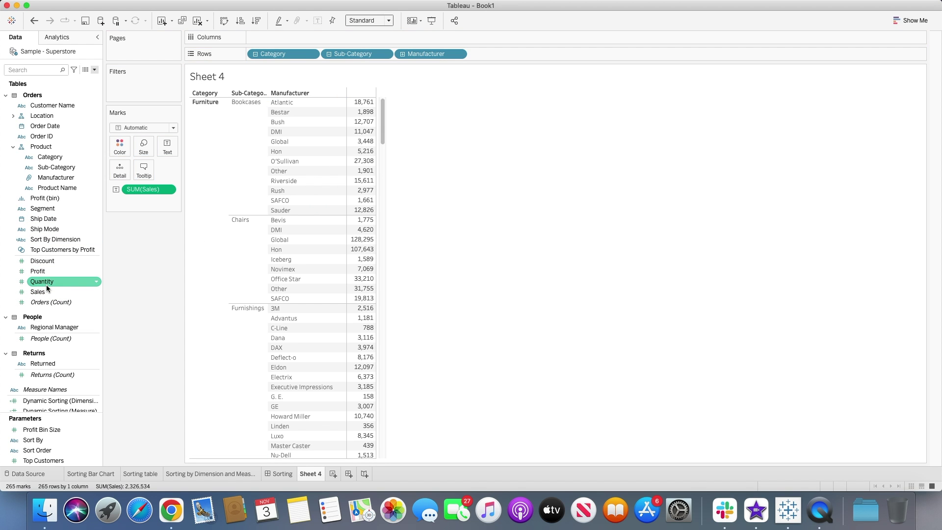
double_click(40, 272)
double_click(51, 264)
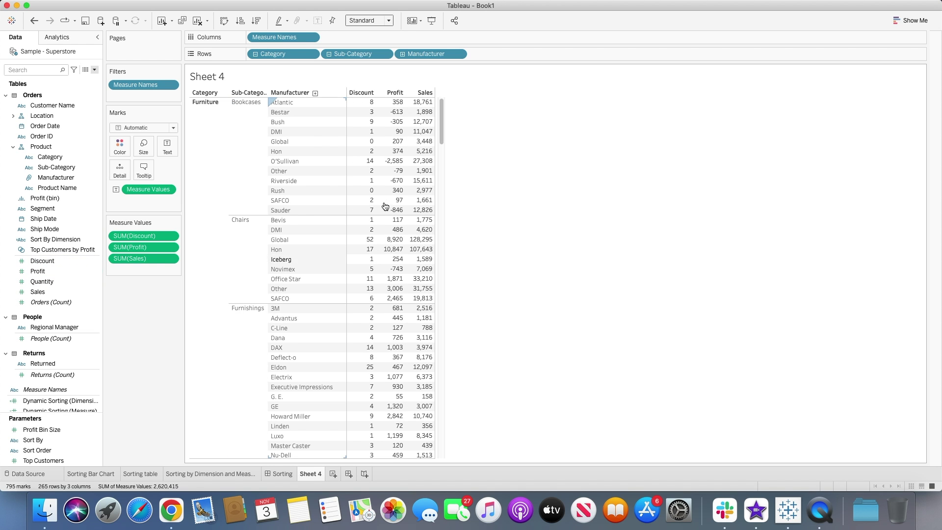
- Fit the table to Fit Width and widen the Category and Sub-Category columns
click(389, 21)
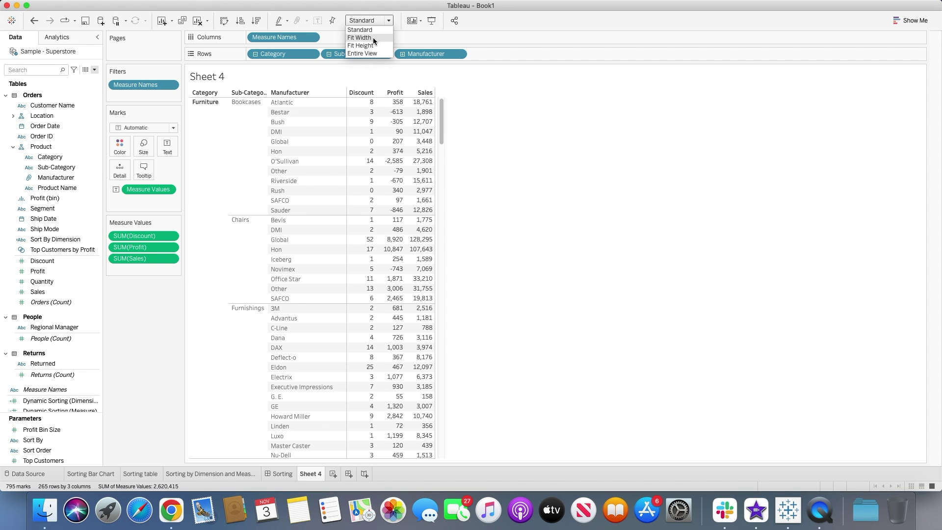
click(373, 38)
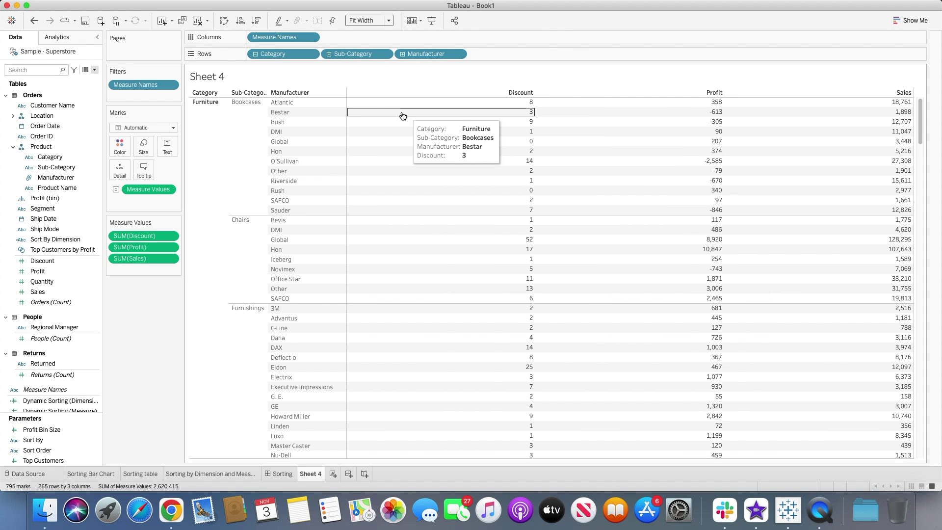
drag(317, 117, 316, 116)
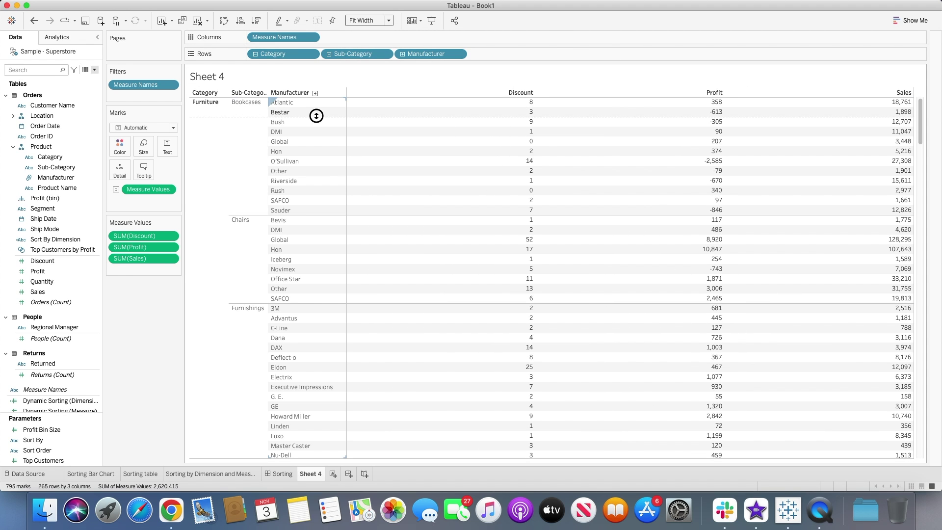
drag(267, 133, 326, 133)
drag(228, 134, 238, 135)
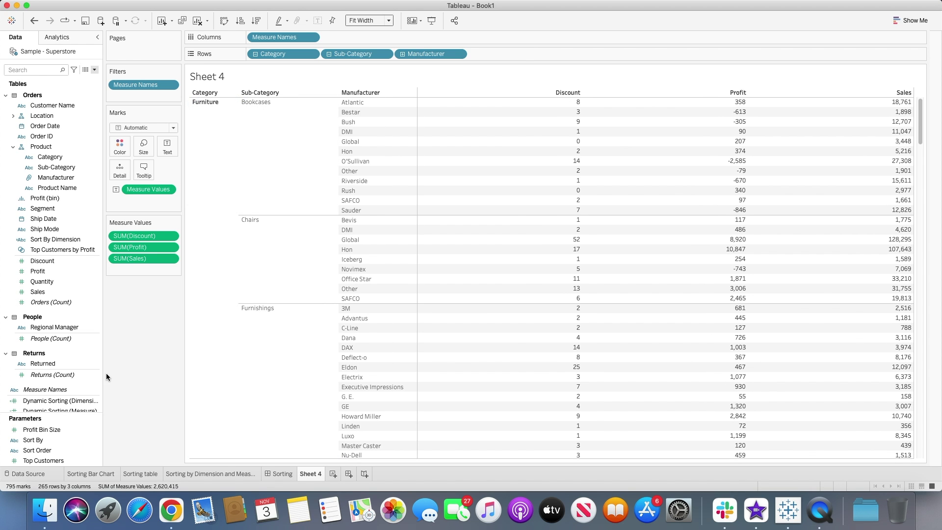
- Open the Sort By parameter's Edit dialog to review its list of values
click(71, 440)
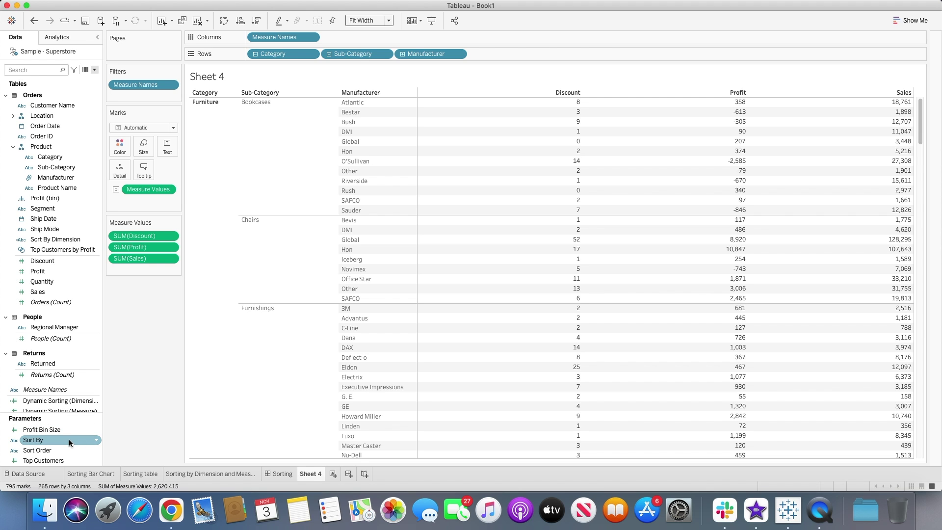
right_click(68, 439)
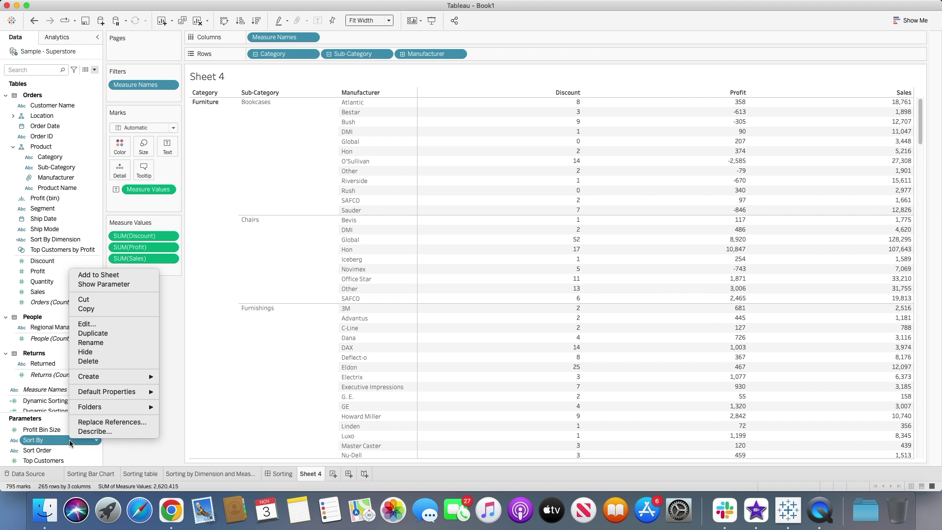
click(116, 324)
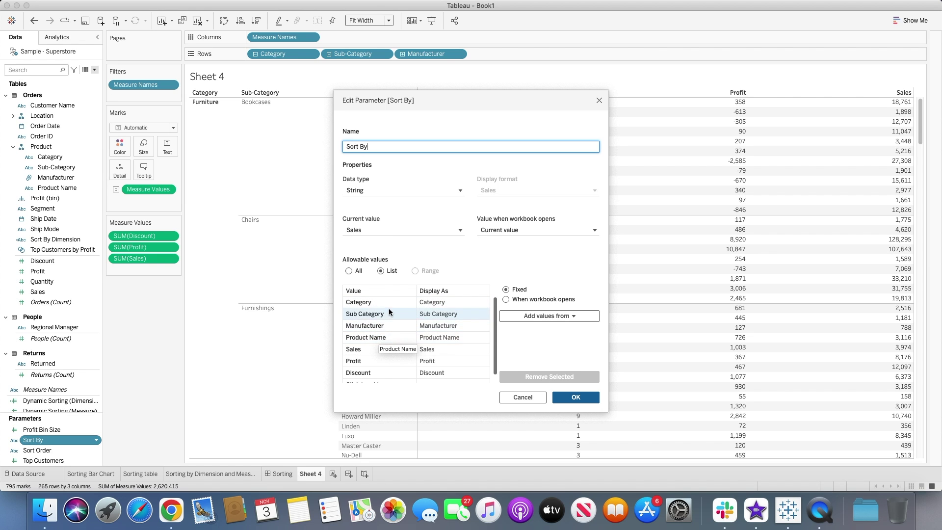
scroll(384, 341, down, 1)
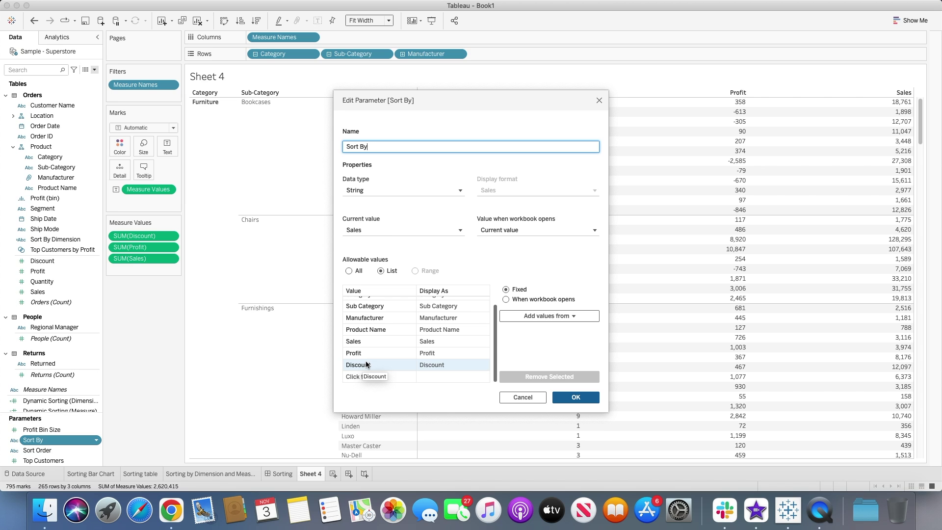
click(579, 399)
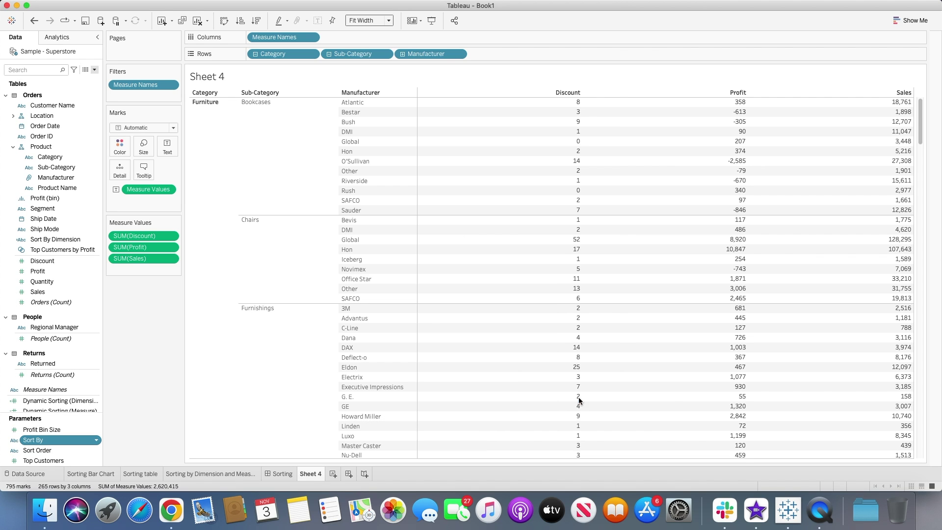
right_click(64, 449)
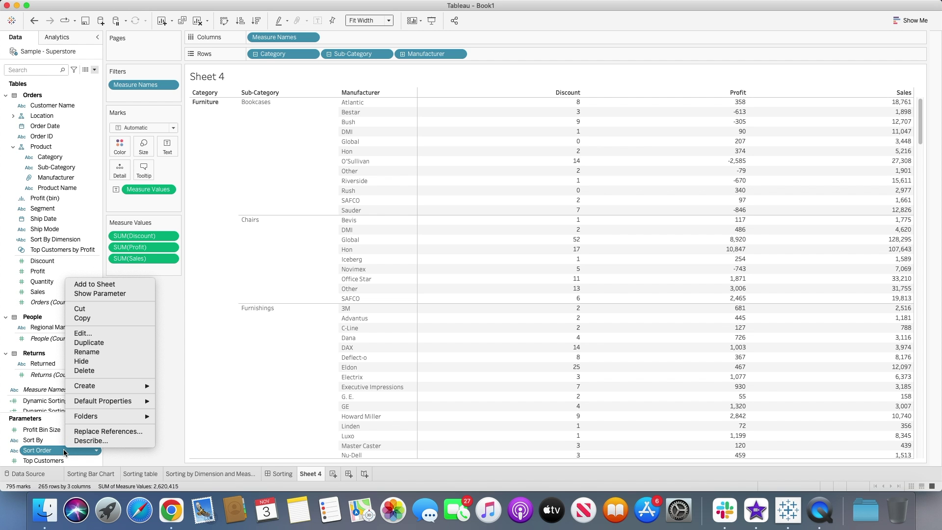
click(99, 332)
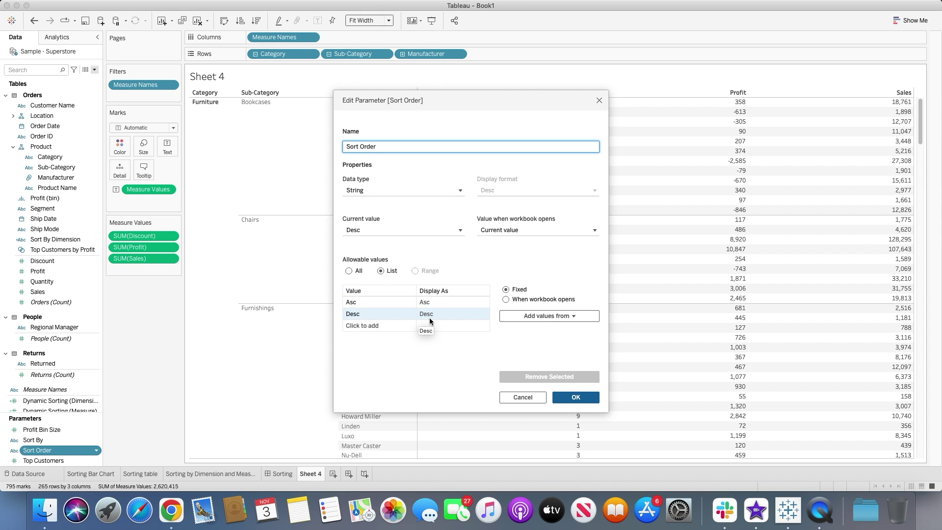
click(581, 397)
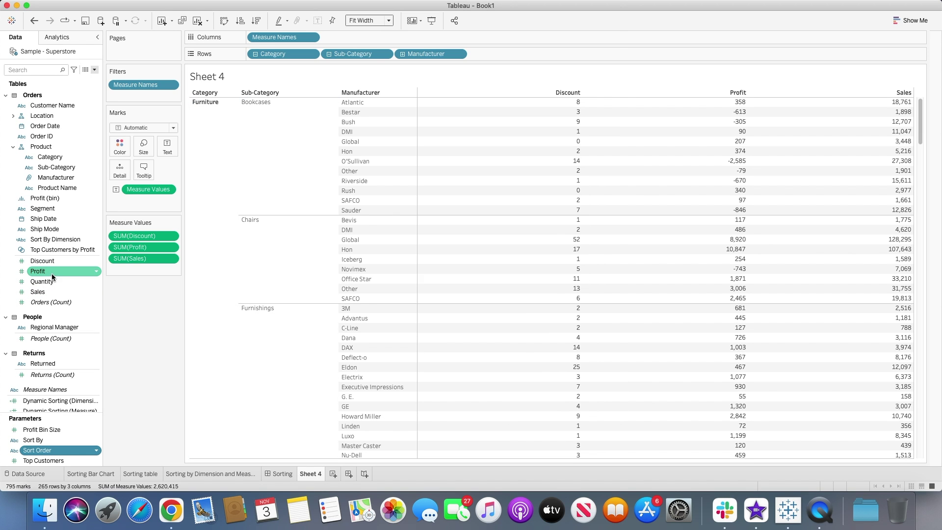
right_click(62, 241)
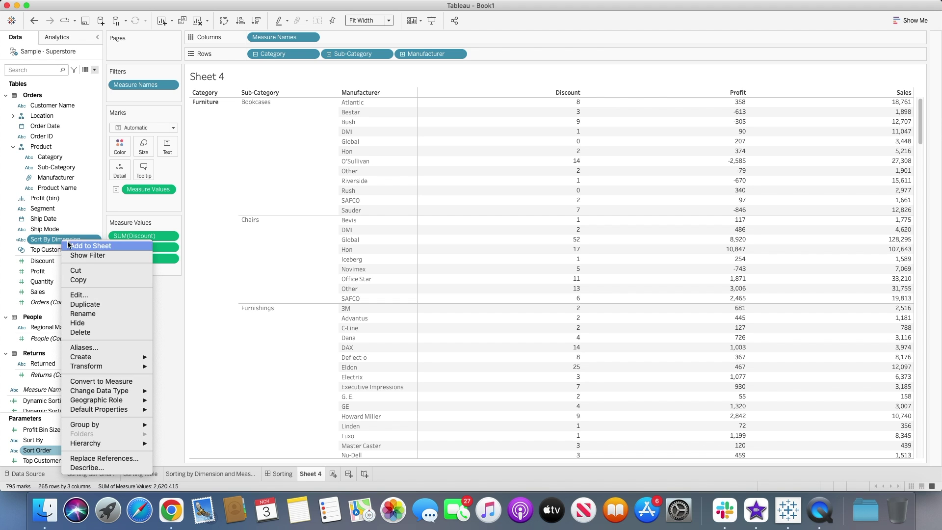
click(89, 295)
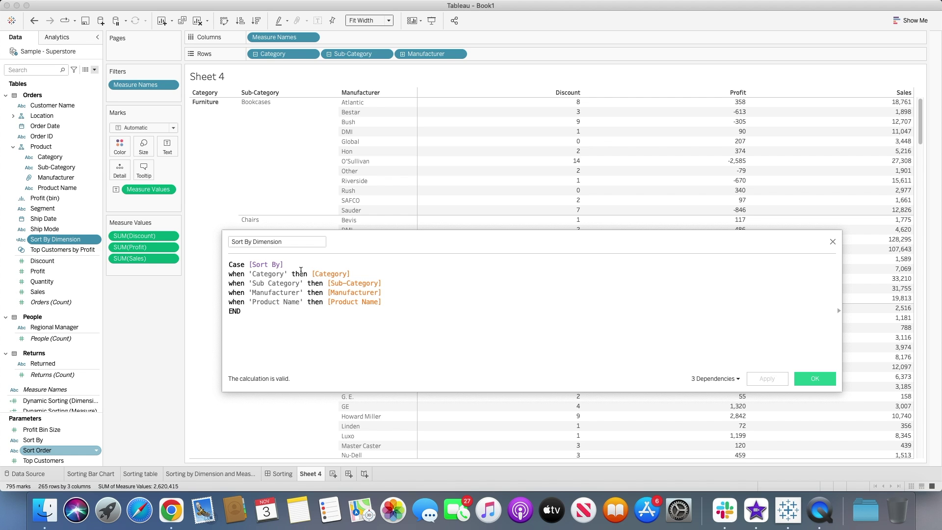
drag(284, 264, 248, 265)
click(285, 264)
drag(351, 274, 310, 273)
click(300, 247)
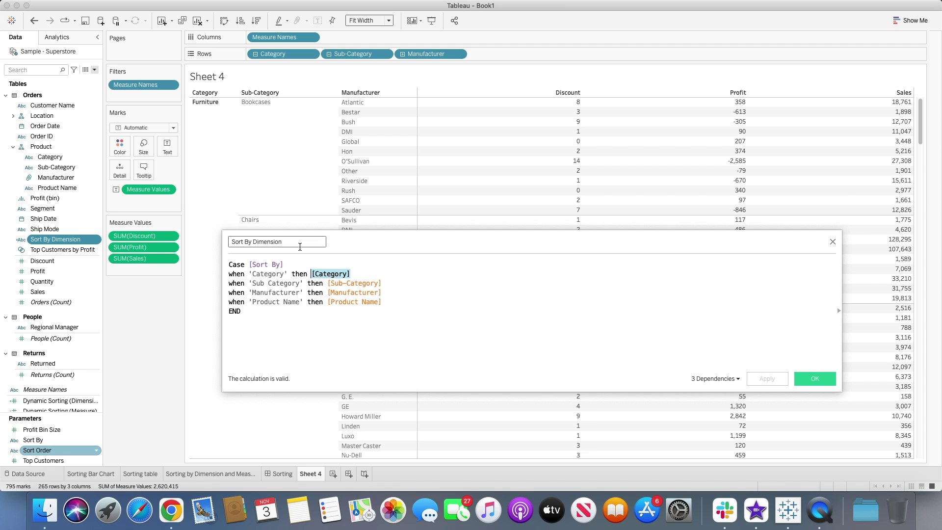
key(Tab)
click(814, 380)
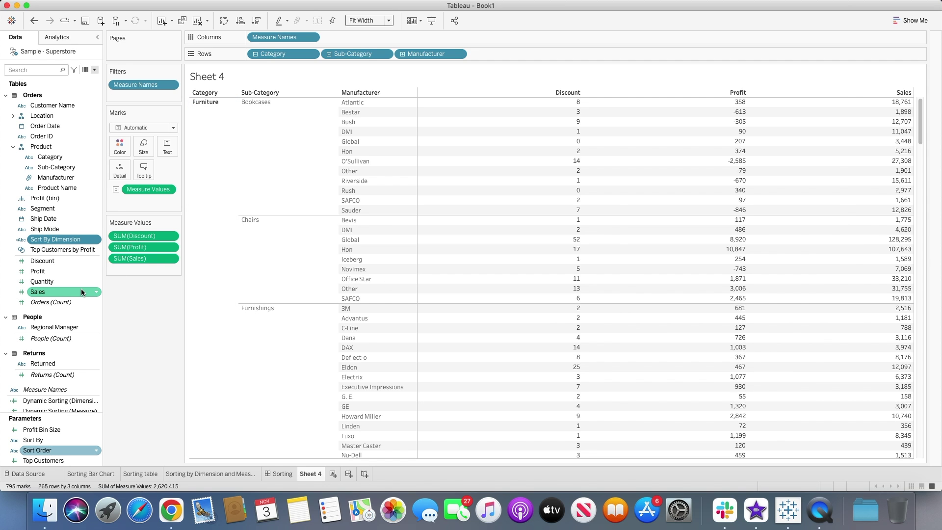
- Review the Sort By Measure CASE formula (Sales, Profit, Discount), close it, and widen the Data pane
scroll(74, 287, down, 3)
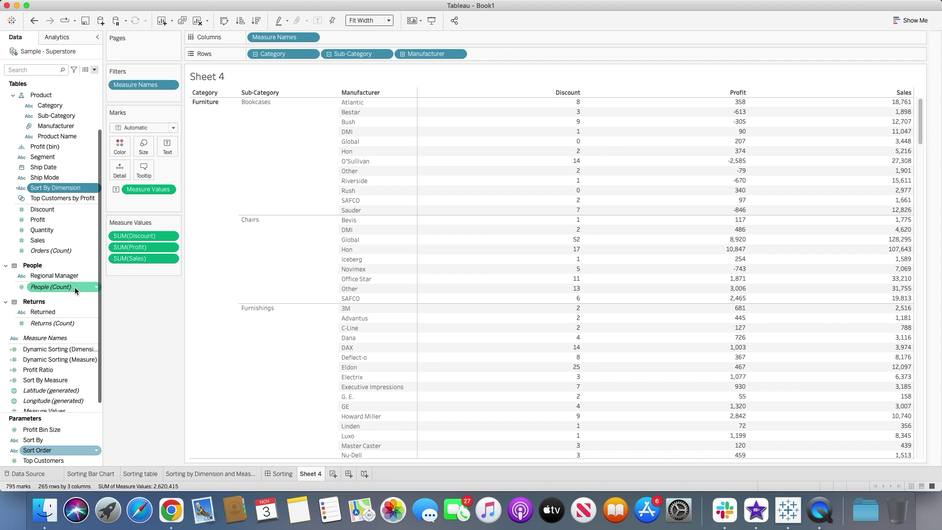
right_click(49, 381)
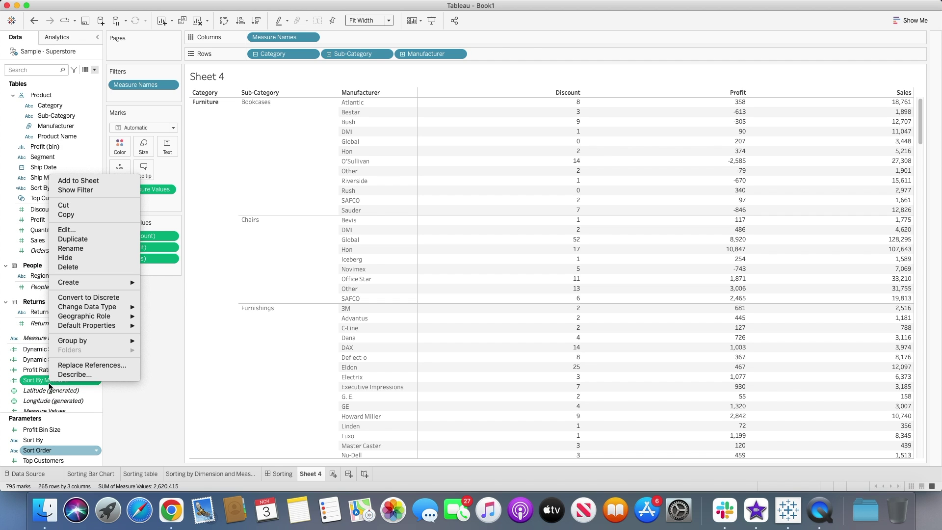
click(87, 229)
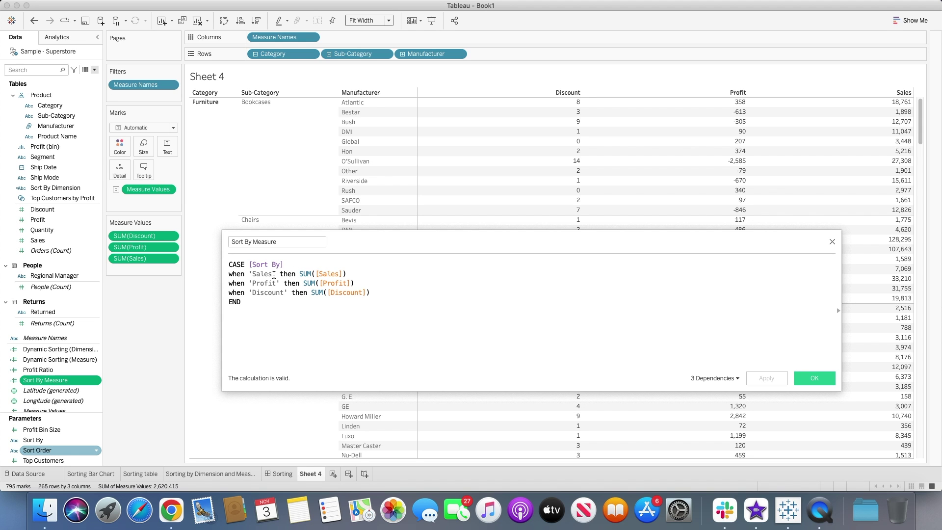
drag(346, 274, 299, 274)
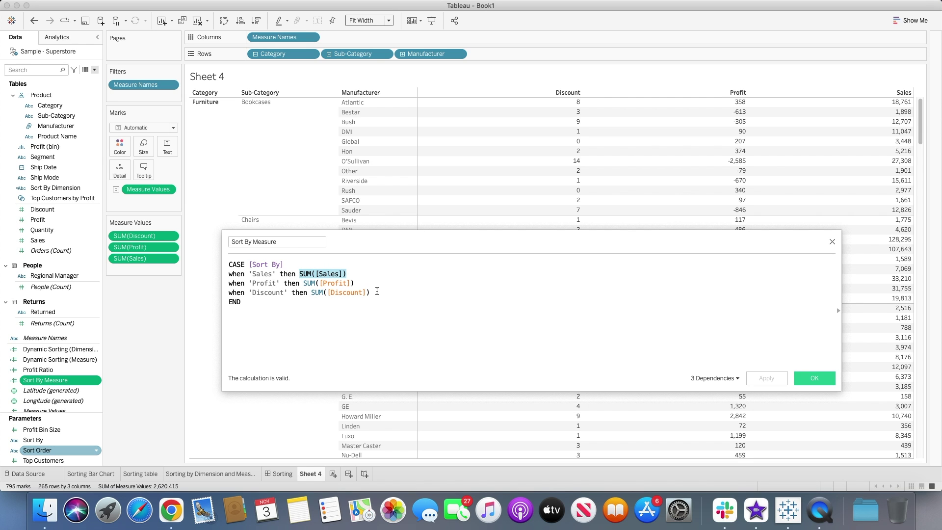
drag(370, 292, 312, 293)
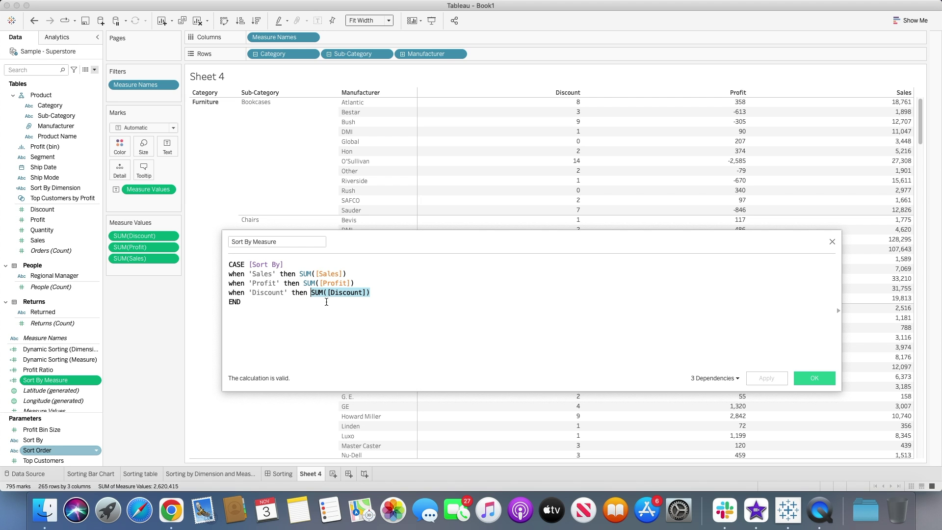
click(814, 378)
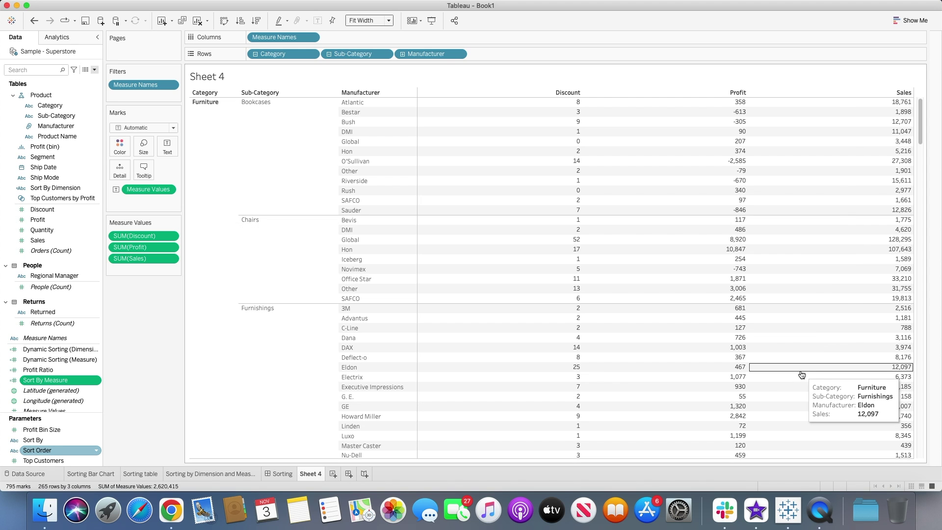
drag(102, 299, 126, 299)
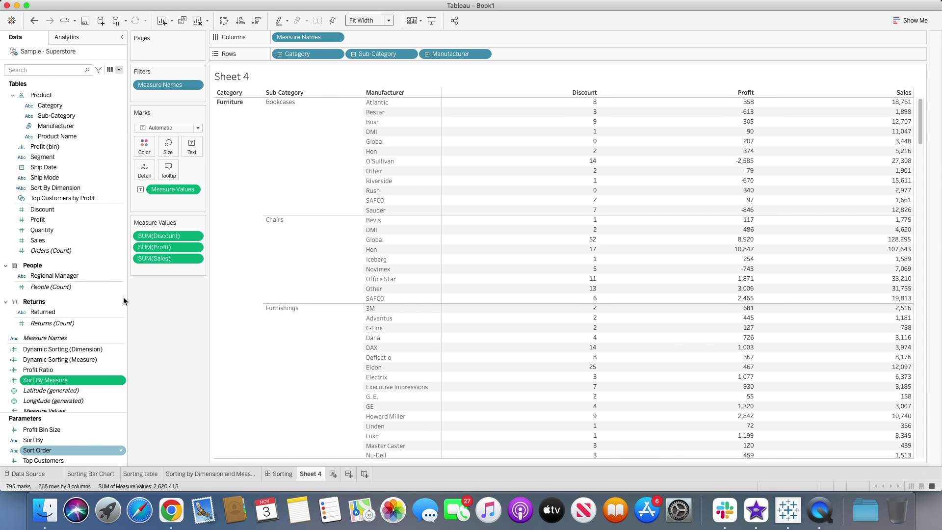
- Open the Dynamic Sorting (Dimension) calculation and undo a stray paste into RANK_UNIQUE
right_click(73, 350)
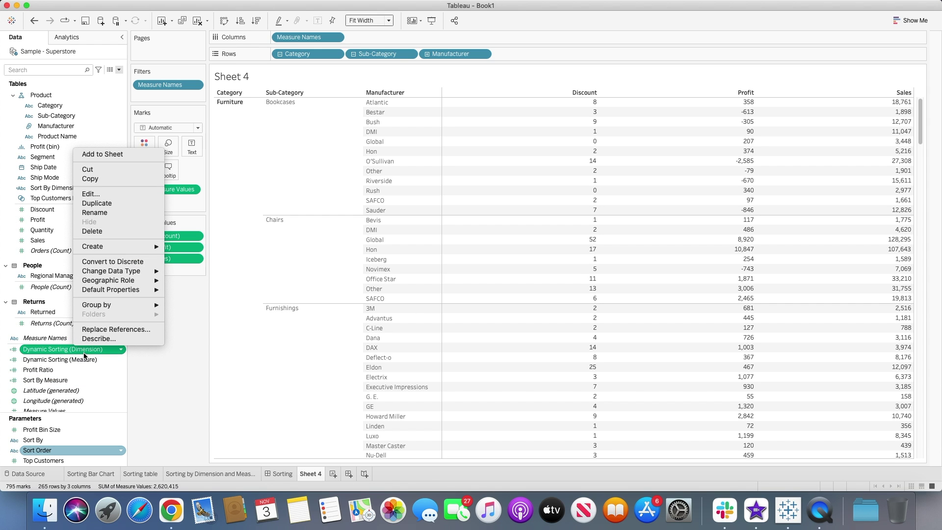
click(94, 193)
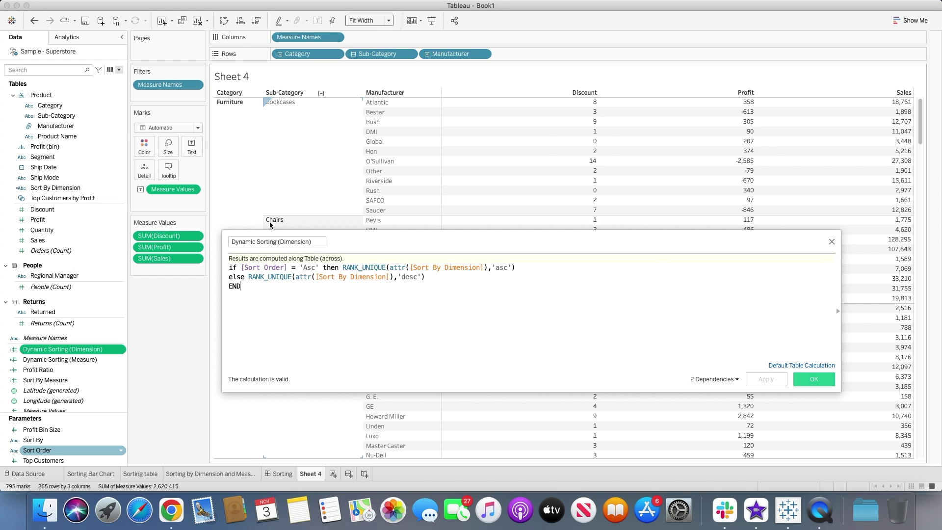
drag(351, 238, 330, 238)
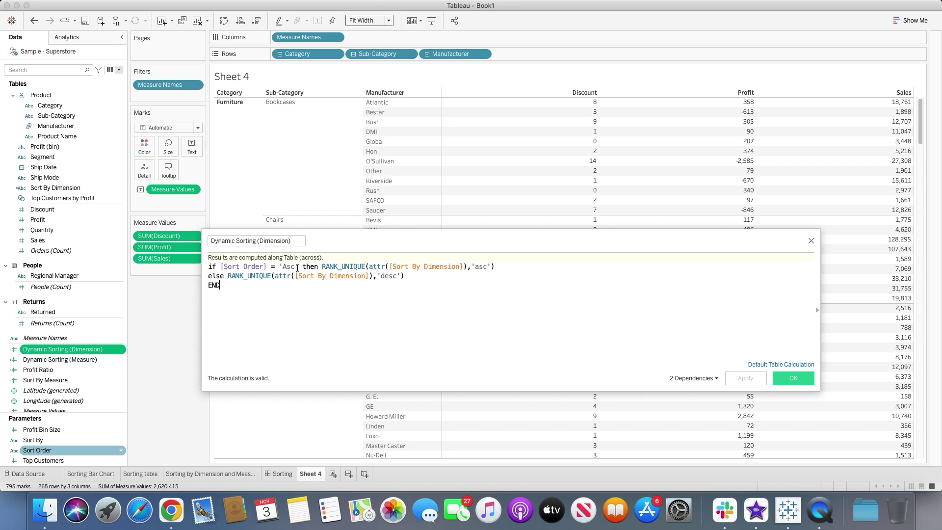
drag(298, 265, 279, 267)
drag(322, 267, 350, 268)
key(super+c)
key(Right)
key(Right)
key(Right)
key(Right)
key(super+v)
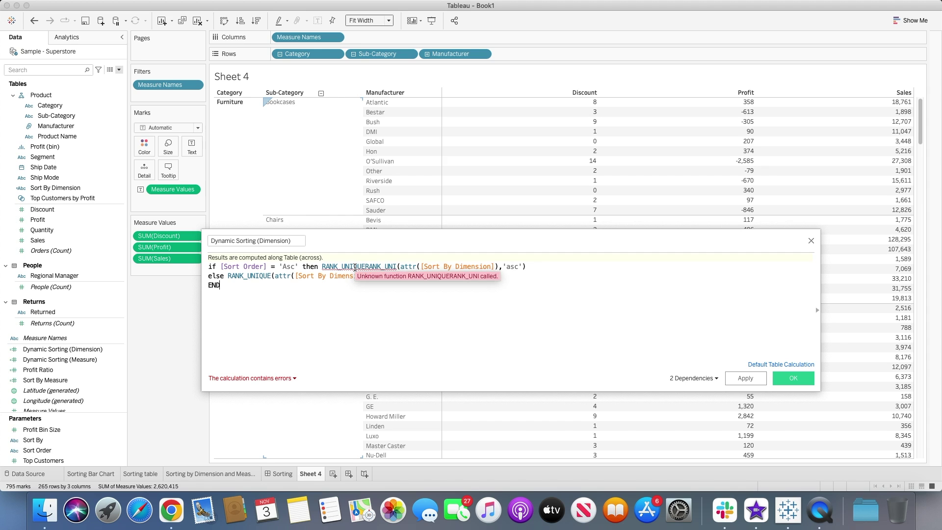
key(super+z)
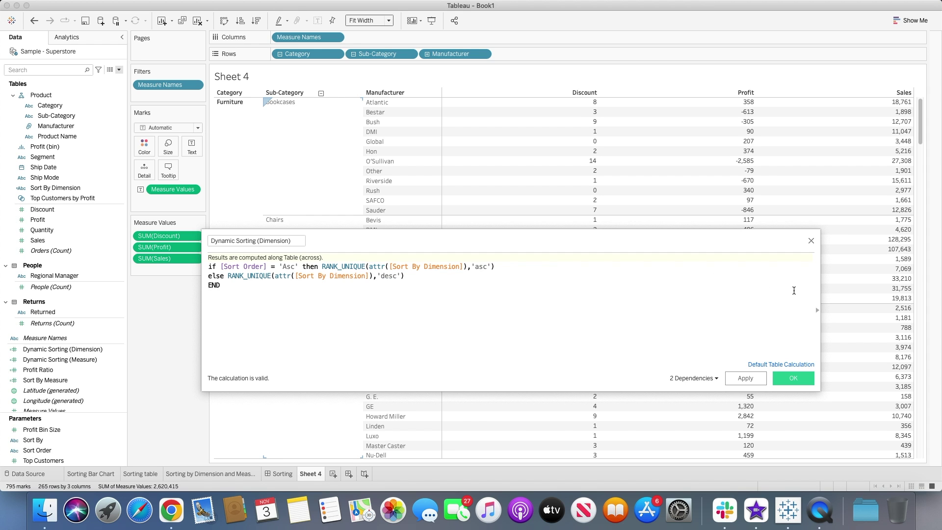
- Show the function reference, read the RANK_UNIQUE help, and select the descending rank line
click(817, 308)
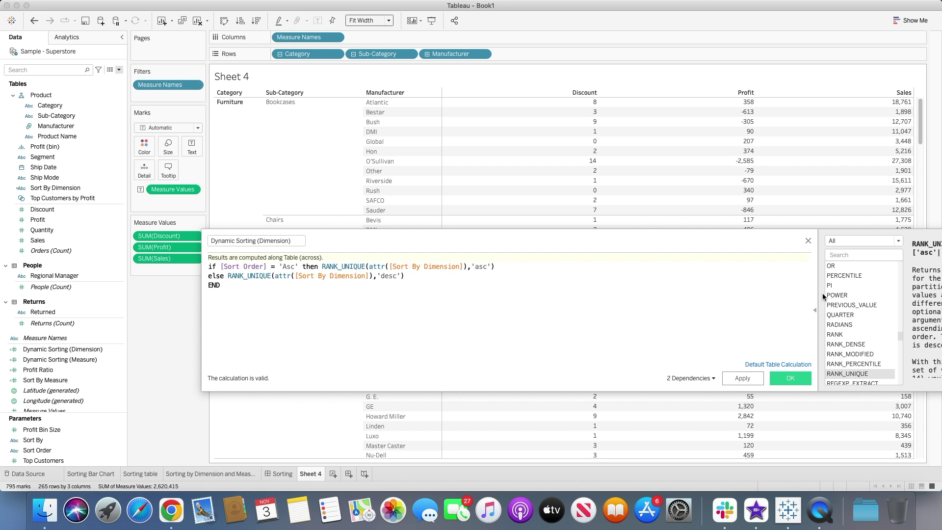
drag(726, 242, 604, 219)
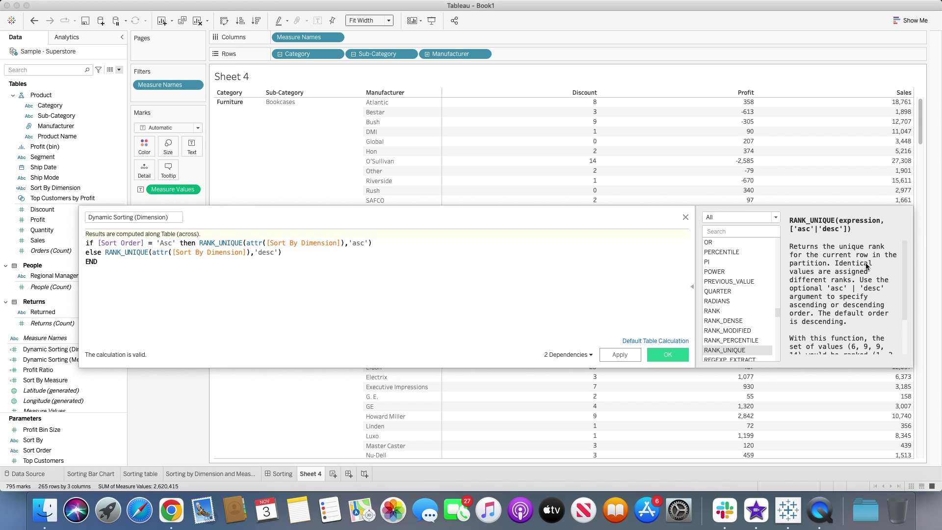
scroll(866, 280, down, 3)
scroll(866, 280, down, 1)
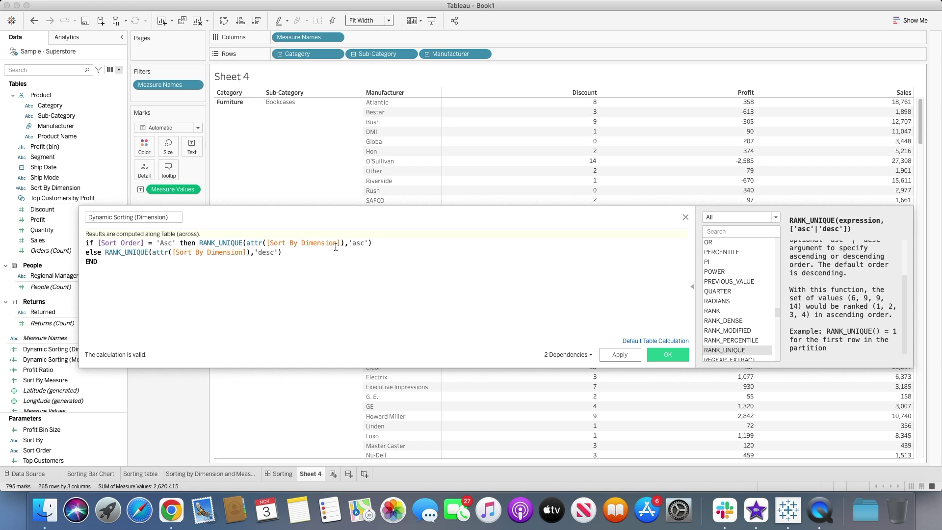
text())
drag(290, 253, 98, 255)
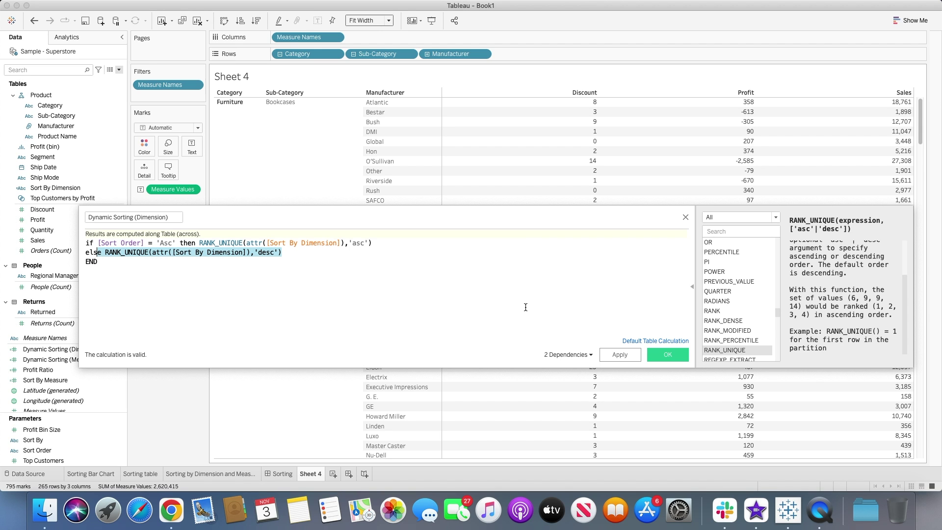
- Save the Dimension calculation and open Dynamic Sorting (Measure), selecting RANK_UNIQUE for its help
click(668, 354)
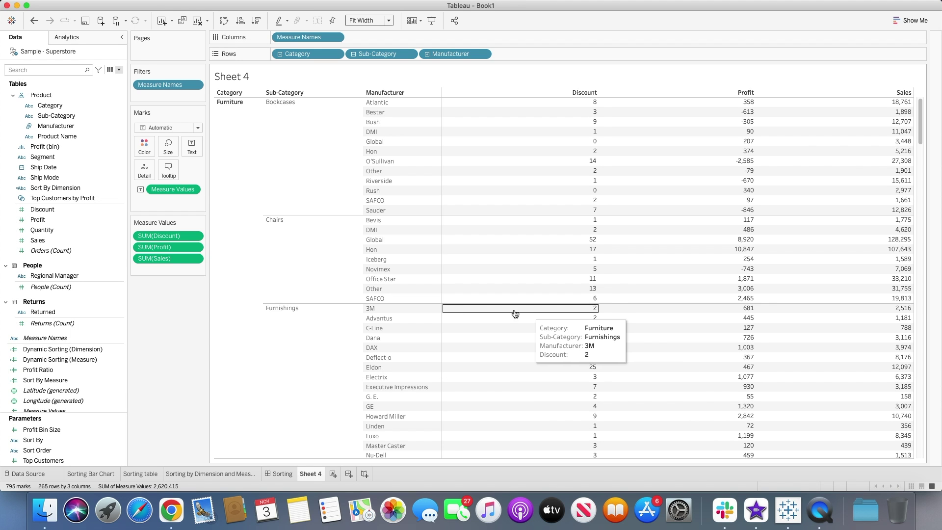
right_click(86, 358)
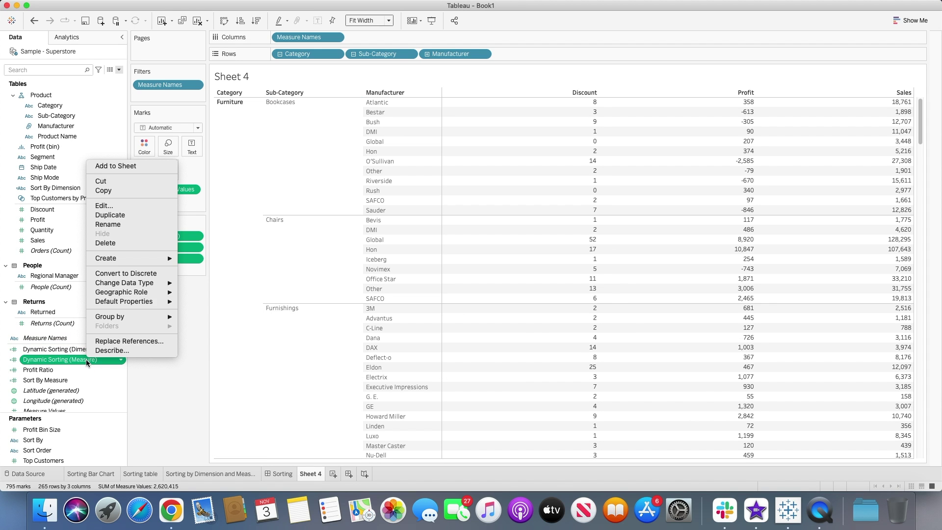
click(117, 205)
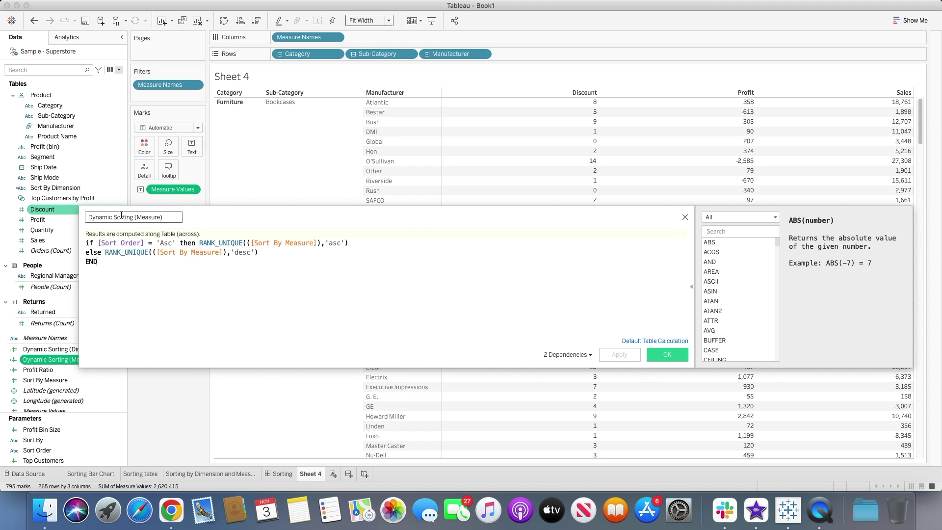
double_click(166, 243)
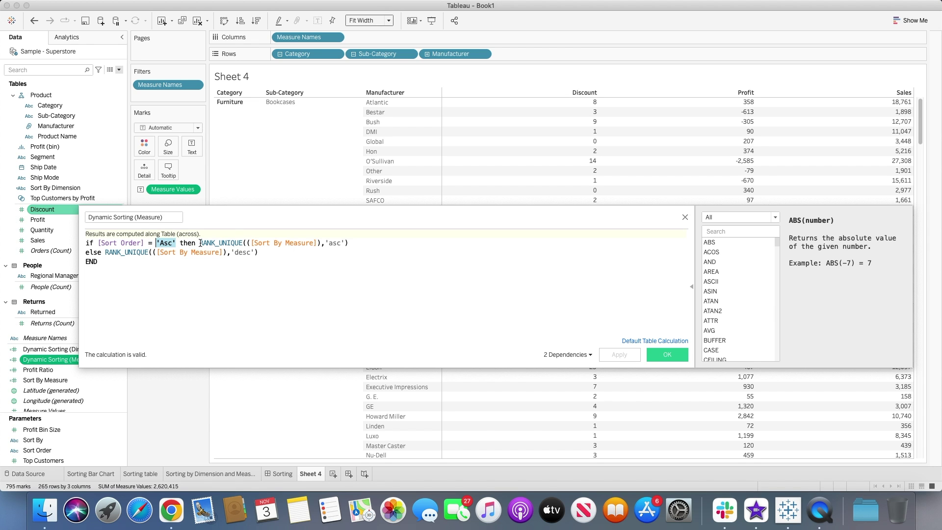
double_click(243, 243)
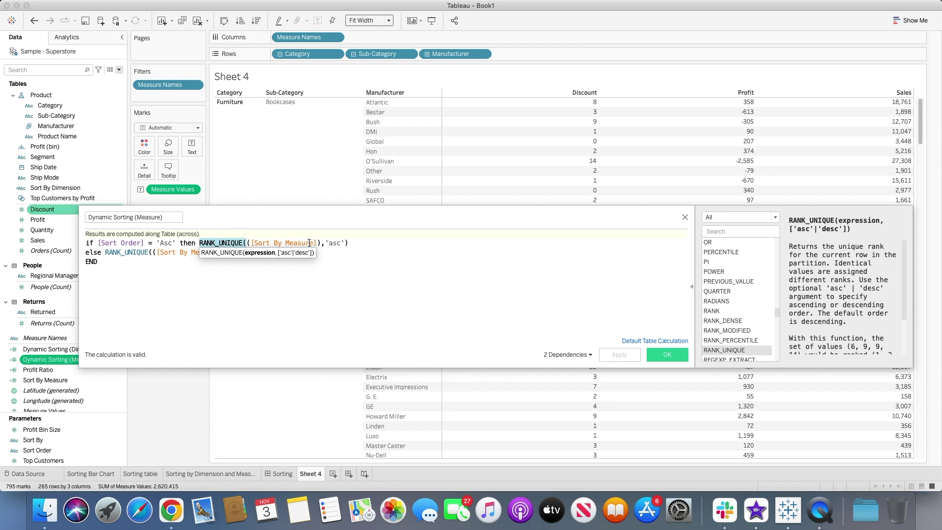
- Review the Measure formula's ascending and descending RANK_UNIQUE lines and save it
click(308, 265)
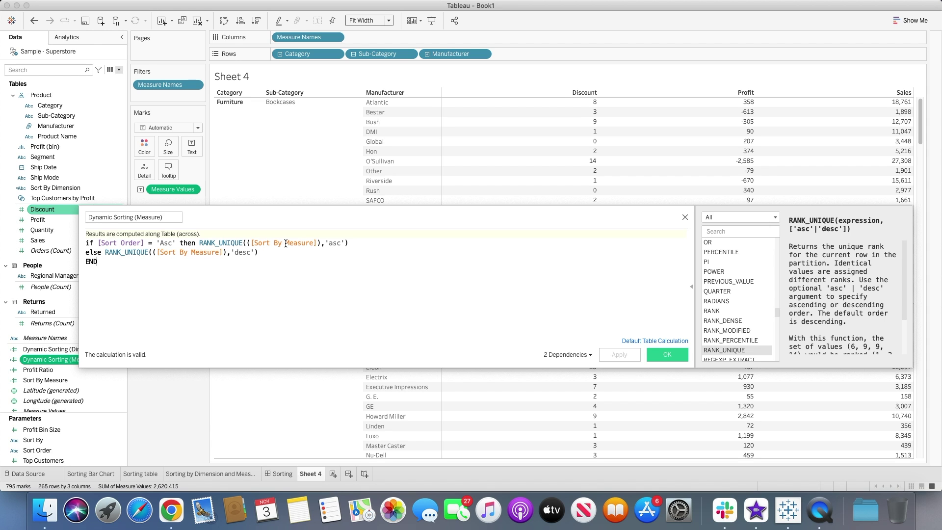
click(247, 242)
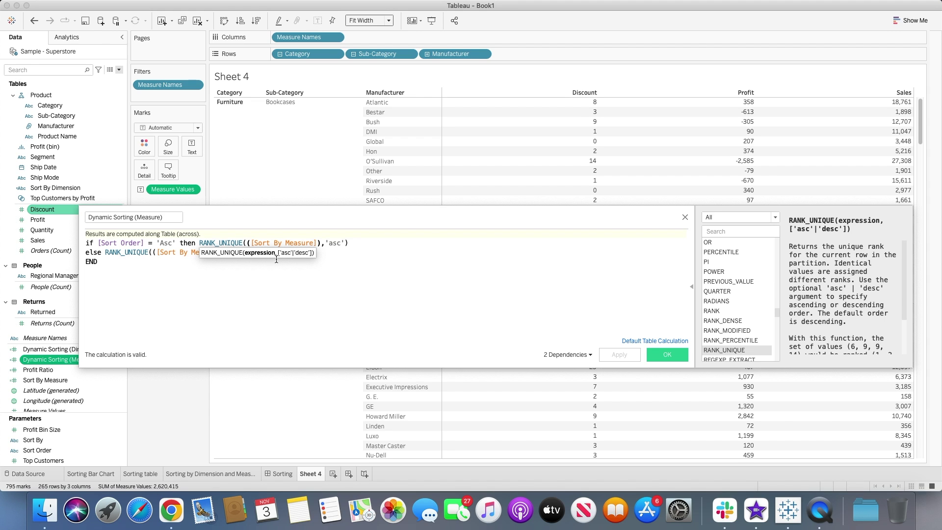
click(264, 295)
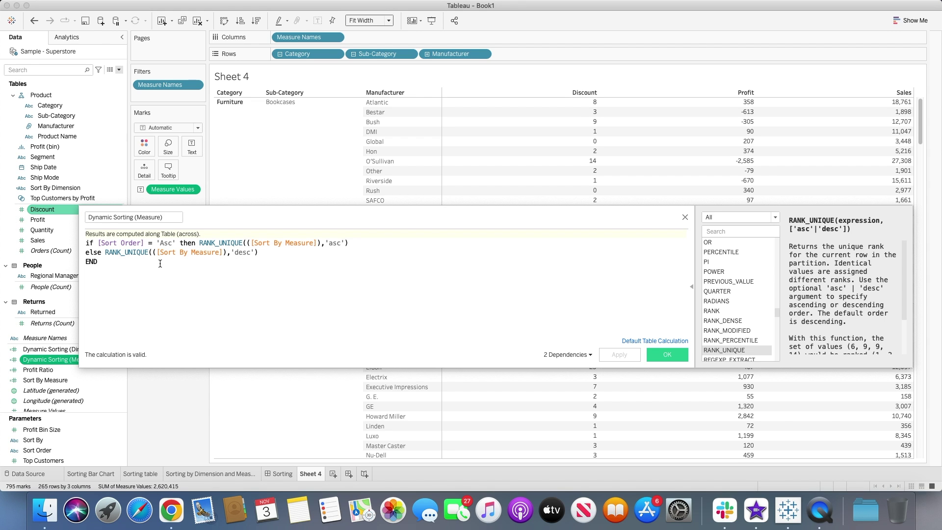
drag(348, 243, 149, 242)
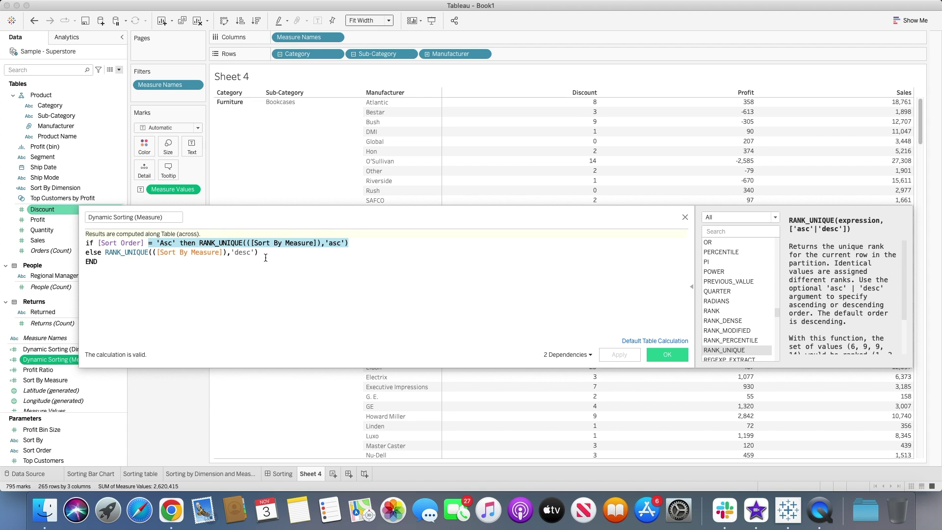
drag(259, 252, 148, 253)
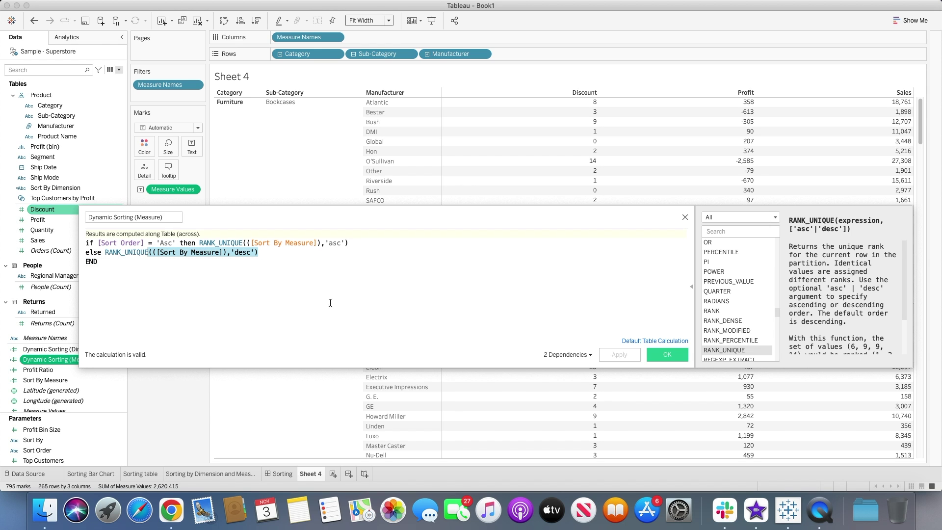
click(665, 355)
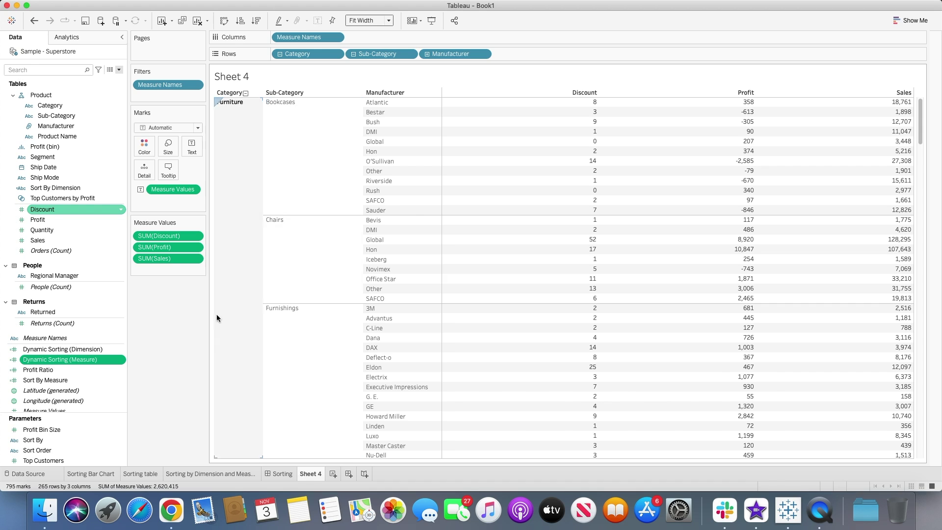
- Add Dynamic Sorting (Dimension) as a discrete field at the front of the rows
click(122, 349)
click(87, 351)
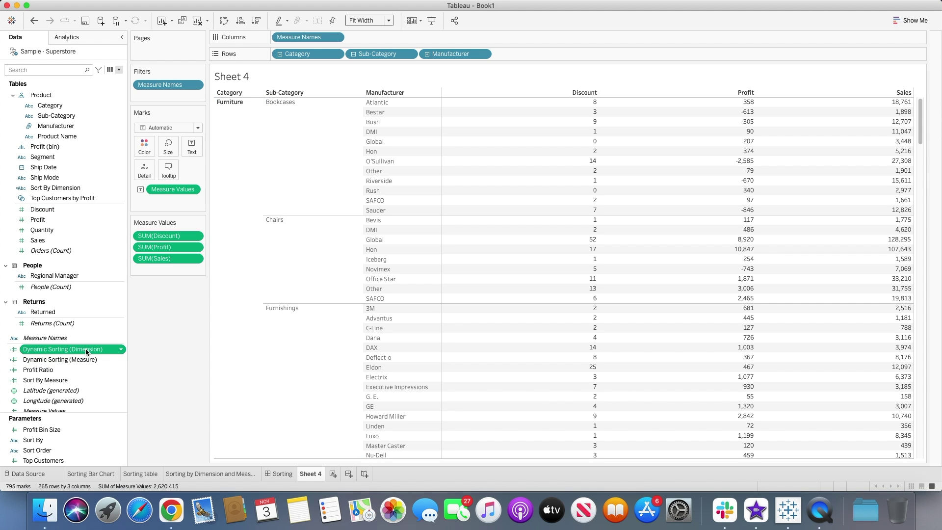
drag(101, 351, 516, 54)
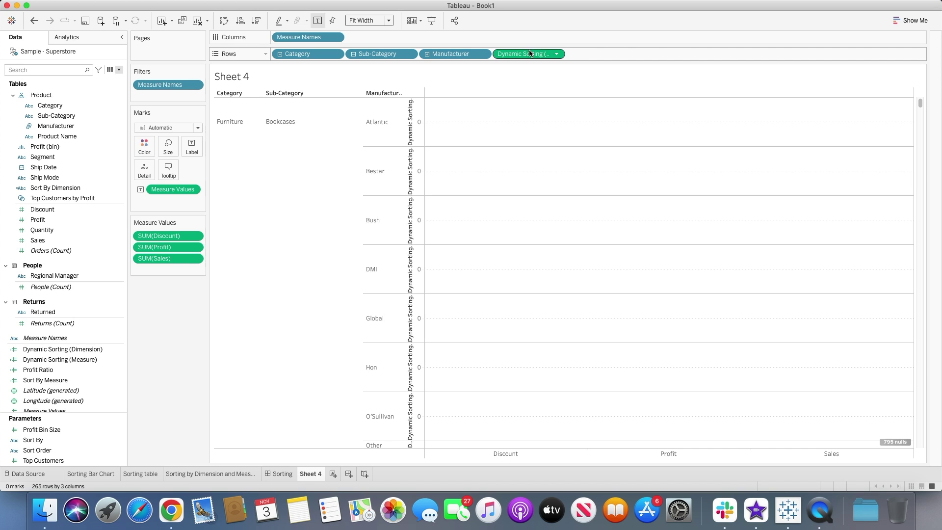
click(558, 56)
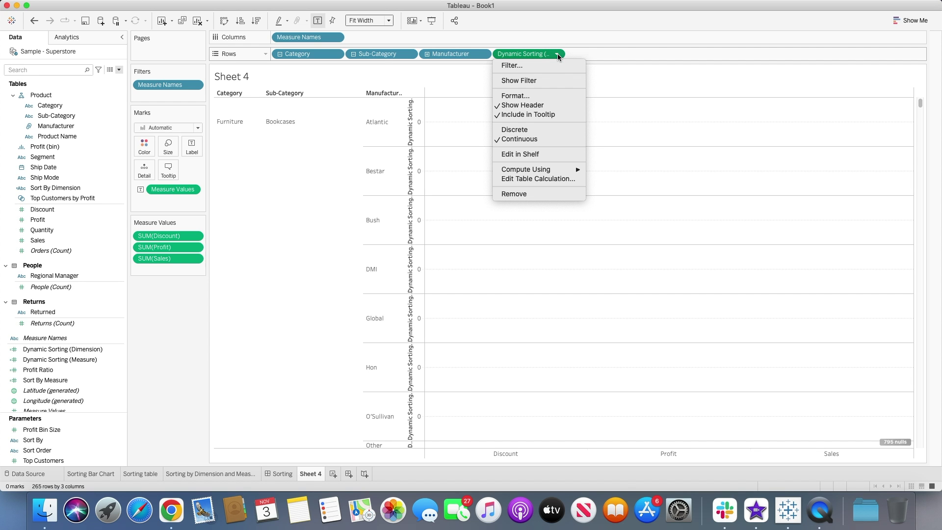
click(528, 129)
drag(535, 54, 274, 57)
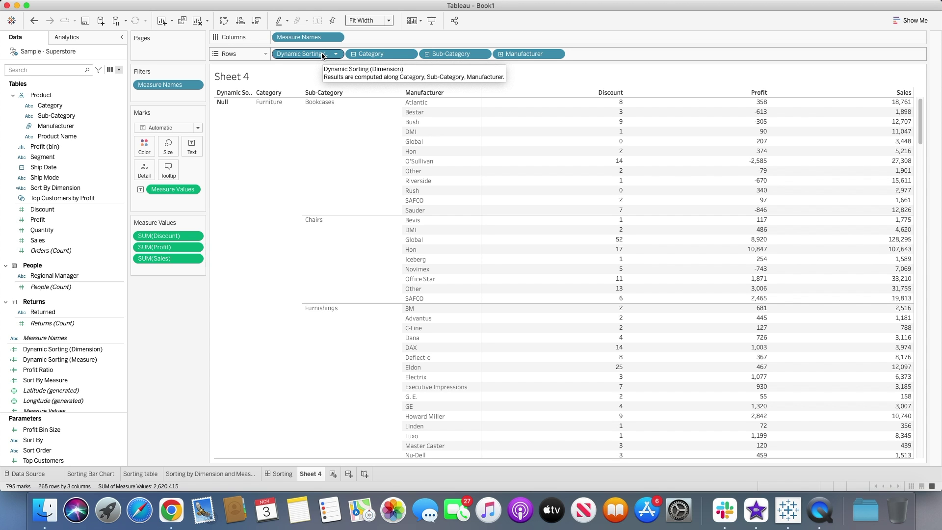
- Add discrete Dynamic Sorting (Measure) before Category and widen the columns to fit headers
drag(95, 360, 467, 149)
click(630, 55)
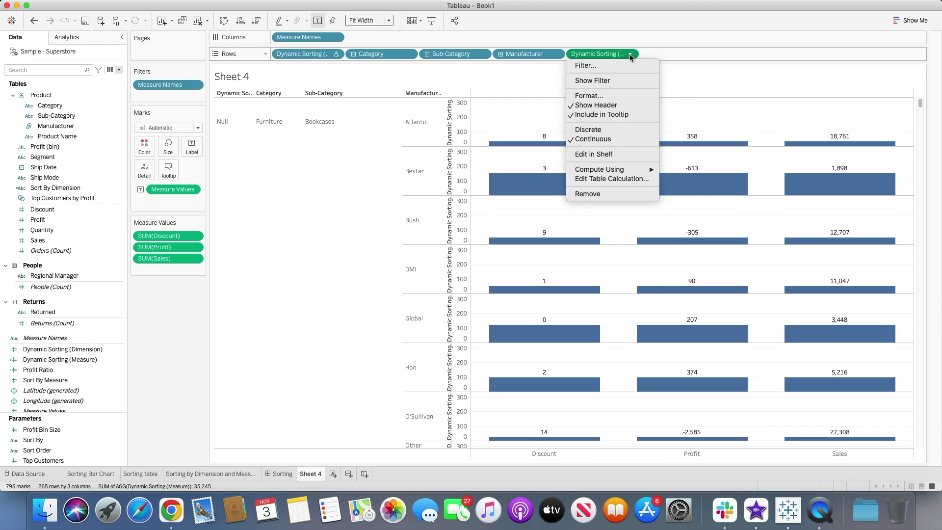
click(608, 130)
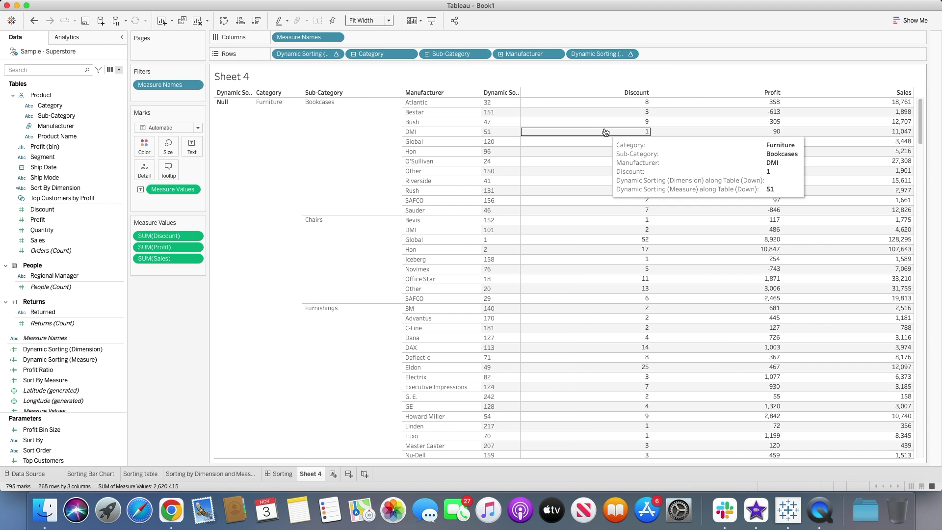
drag(595, 55, 352, 57)
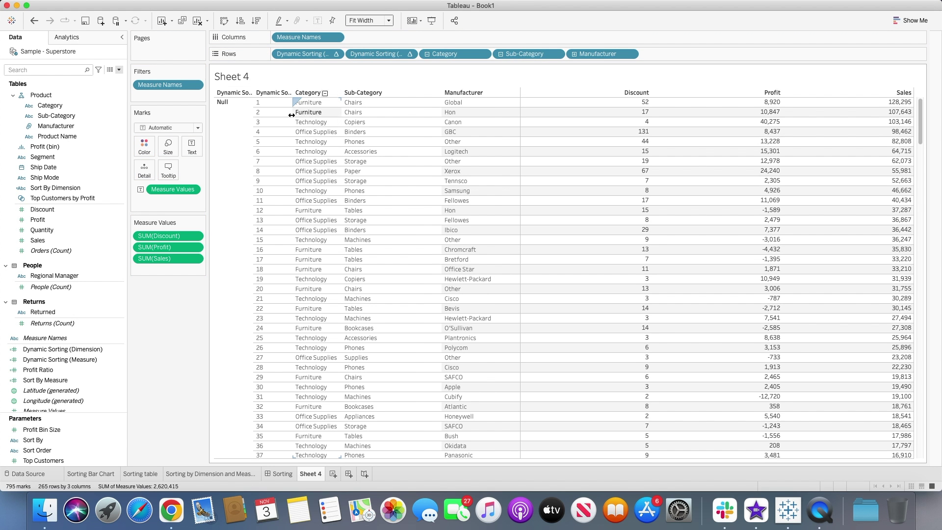
drag(293, 103, 354, 102)
drag(252, 119, 286, 122)
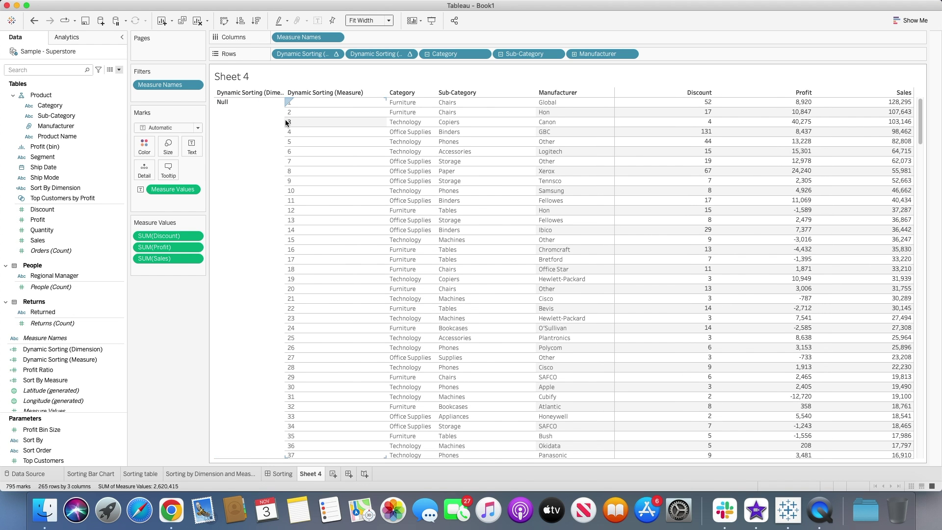
- Display the Sort By and Sort Order parameter controls, then collapse the Data pane
right_click(64, 441)
click(103, 287)
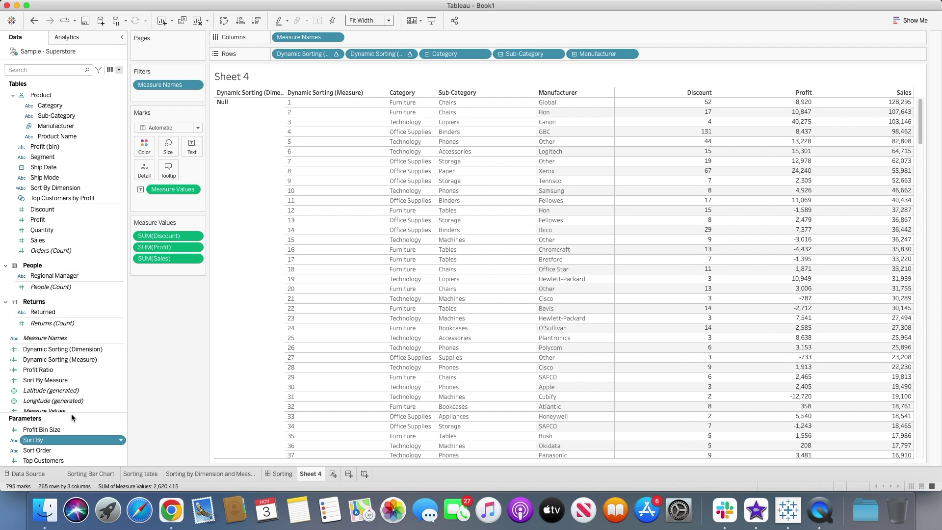
right_click(46, 451)
click(98, 294)
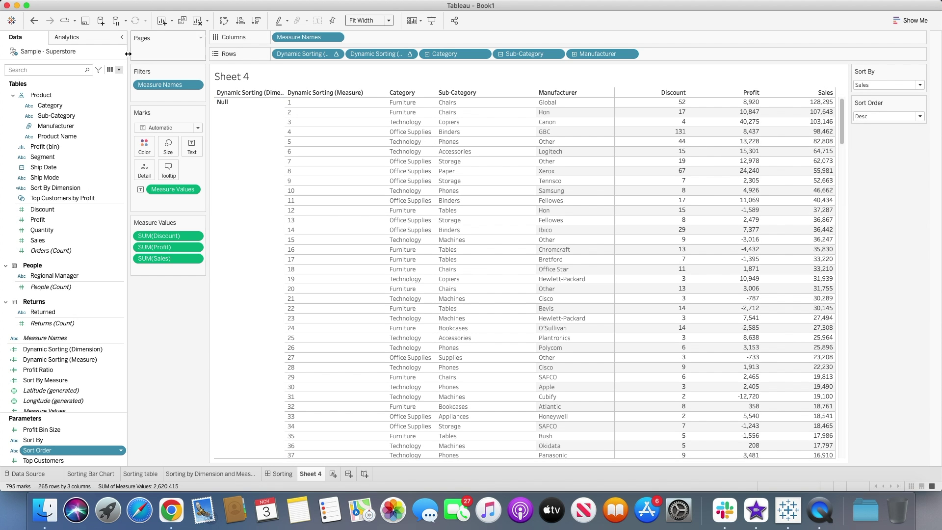
click(122, 37)
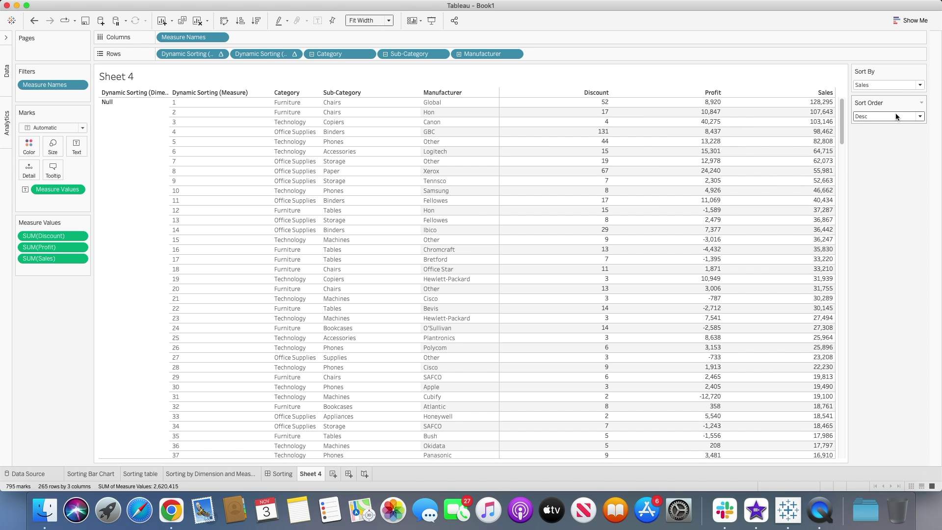
mouse_move(832, 107)
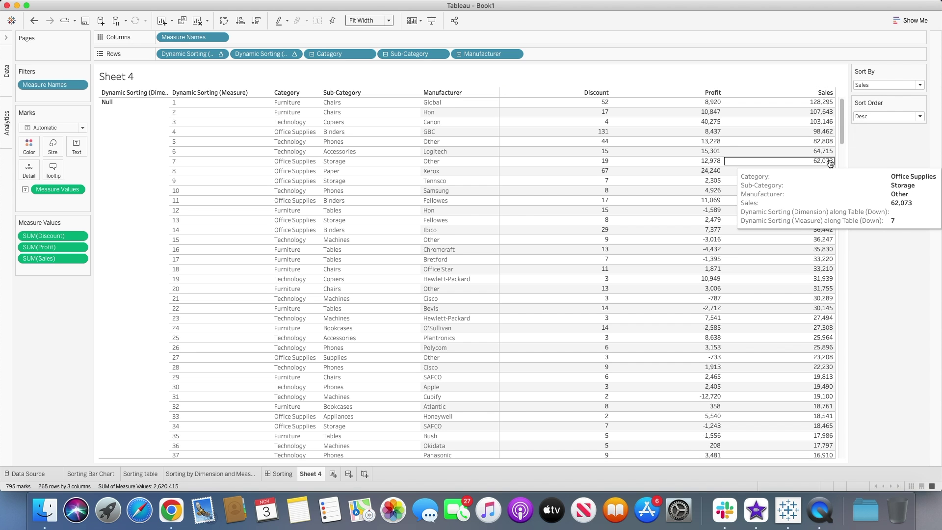
- Delete all text from Sheet 4's Marks-card tooltip so it is empty
mouse_move(727, 177)
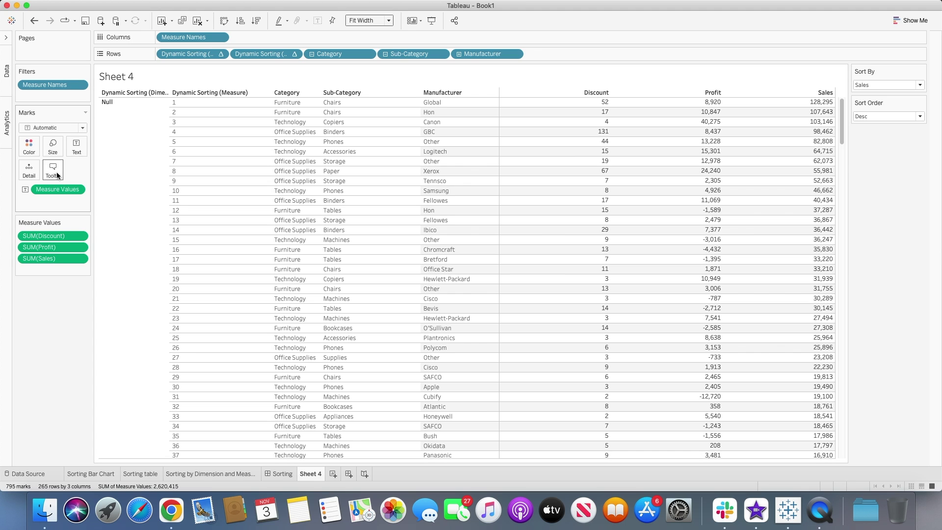
click(53, 170)
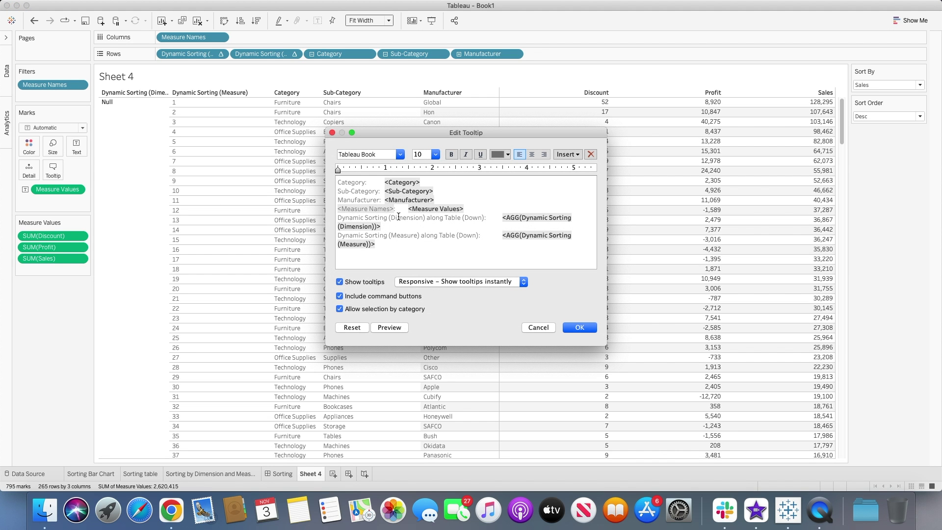
key(super+a)
key(BackSpace)
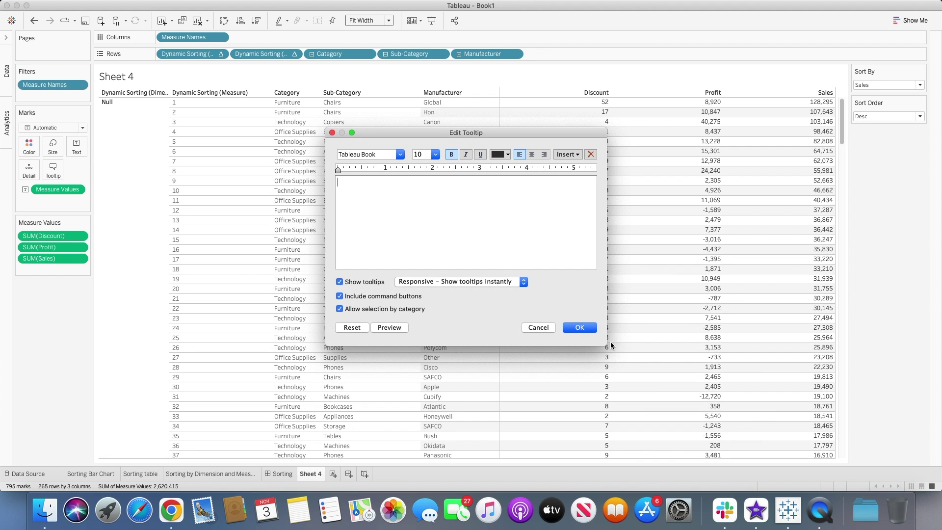
click(579, 327)
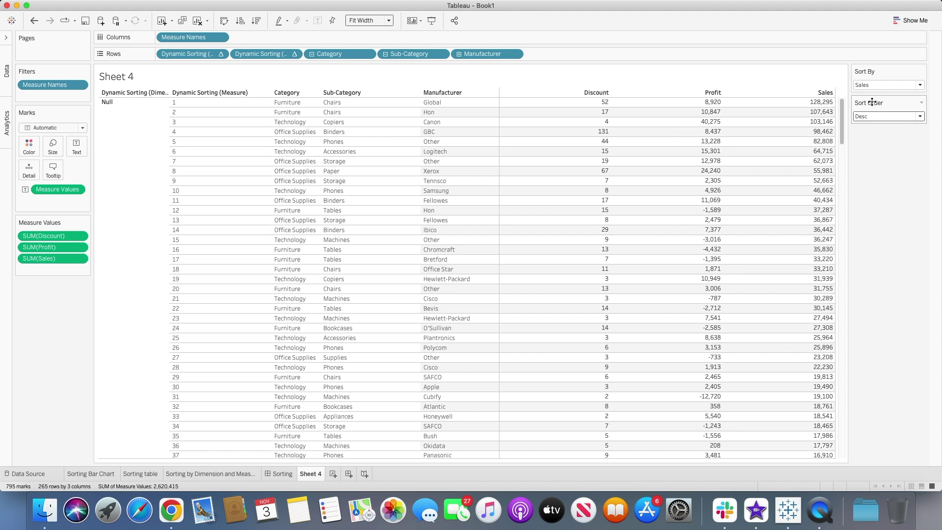
- Set the Sort By parameter control to Category
click(877, 85)
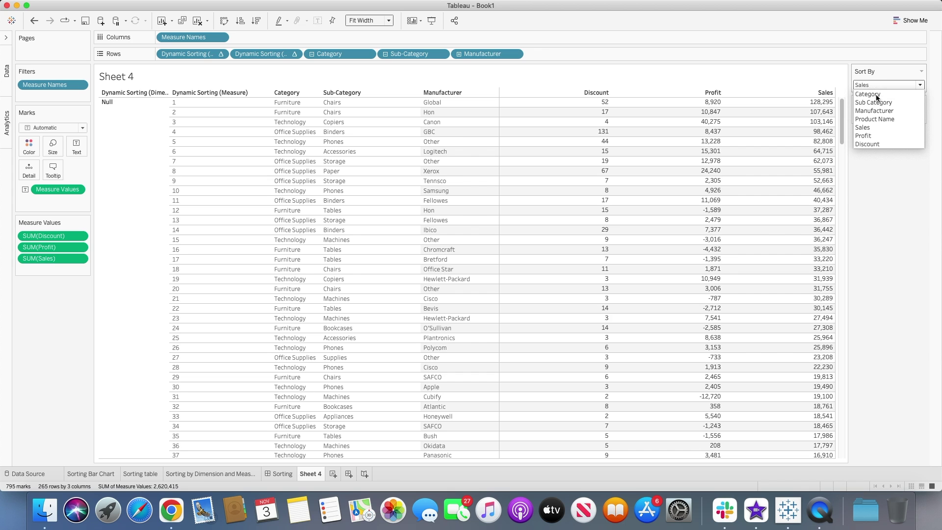
click(876, 94)
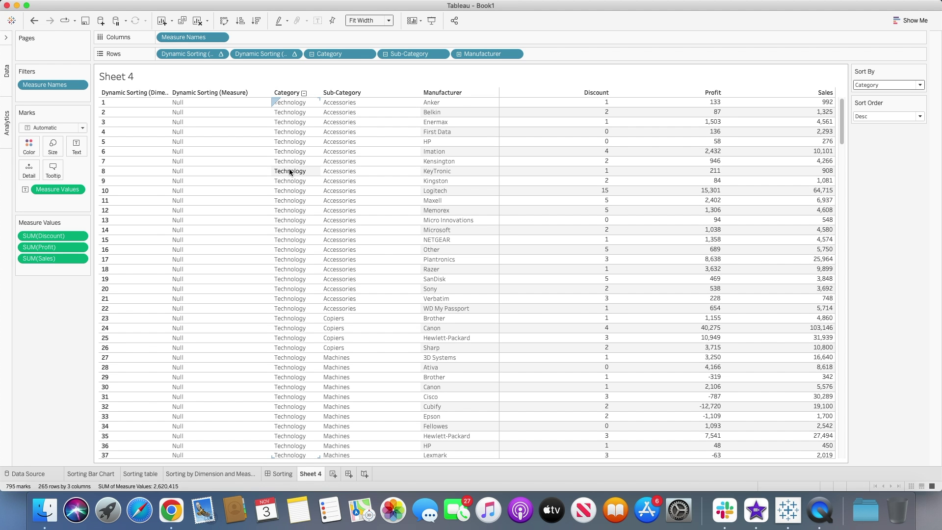
scroll(295, 192, down, 20)
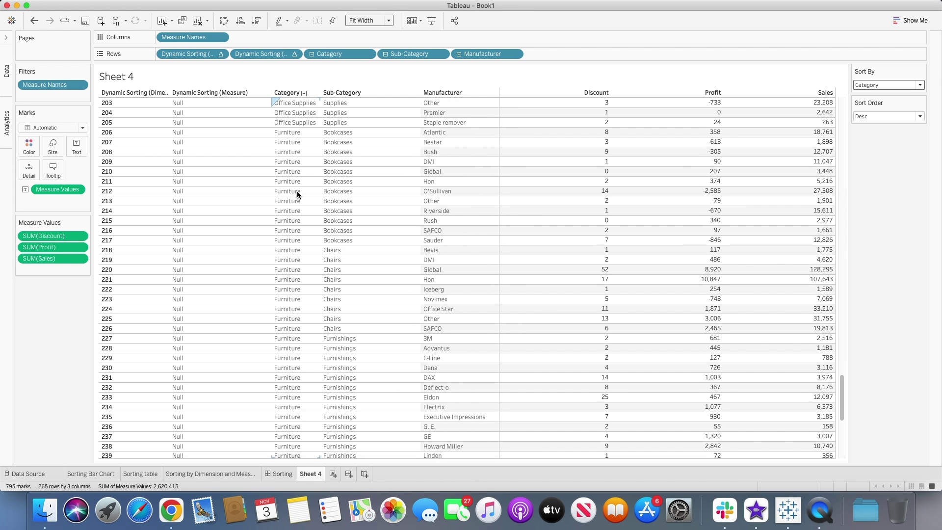
scroll(297, 191, up, 10)
scroll(297, 192, up, 18)
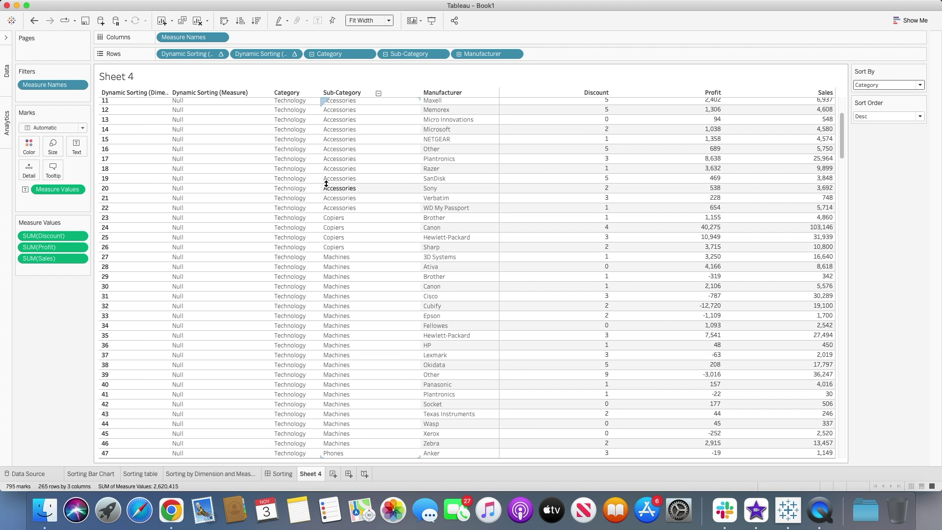
scroll(326, 183, up, 2)
- Set the Sort Order parameter to Asc so Furniture Bookcases rows lead
click(865, 116)
click(870, 124)
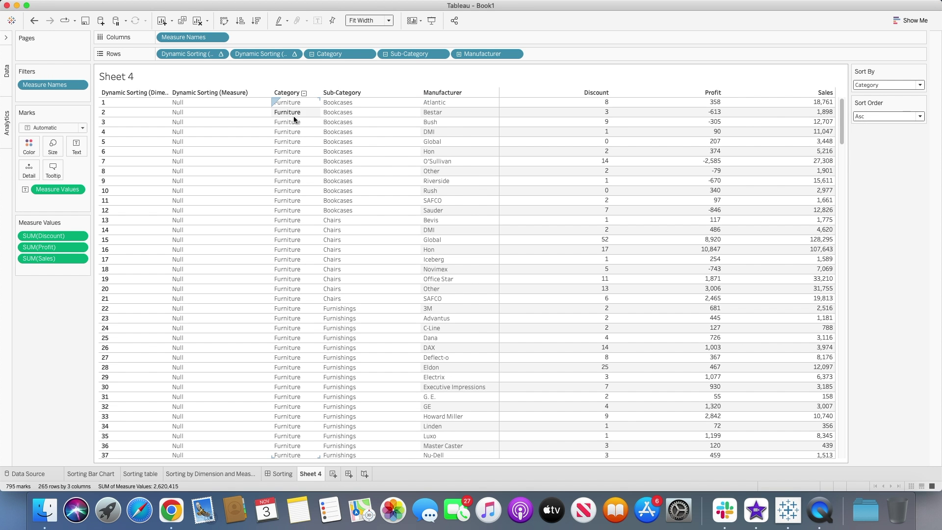
scroll(294, 195, down, 20)
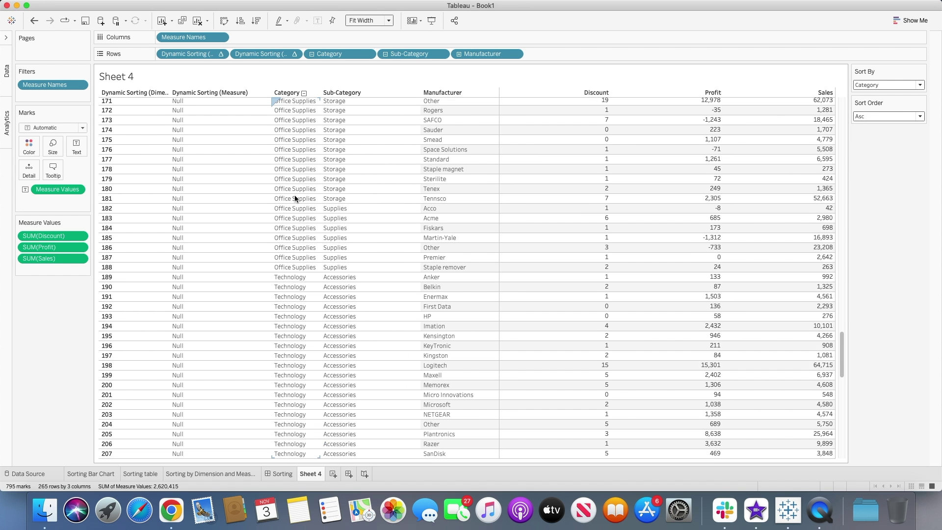
scroll(294, 196, up, 20)
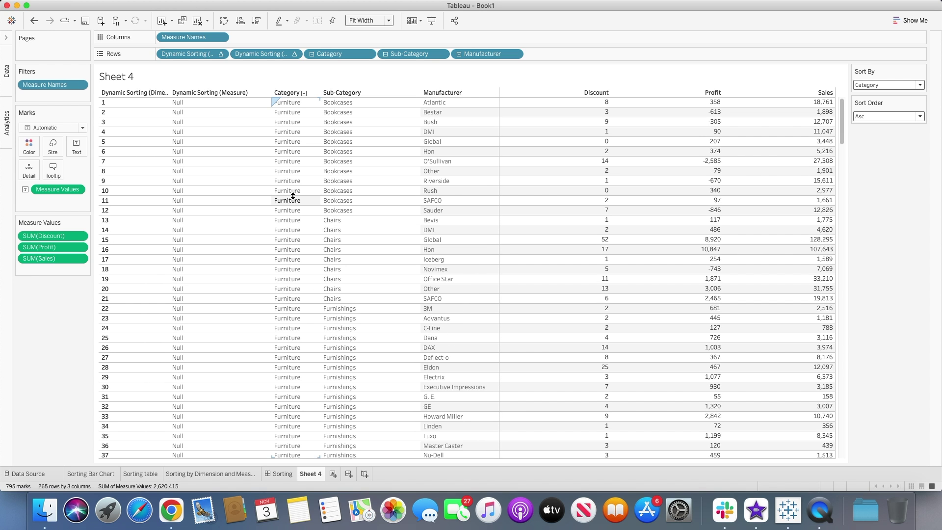
click(873, 86)
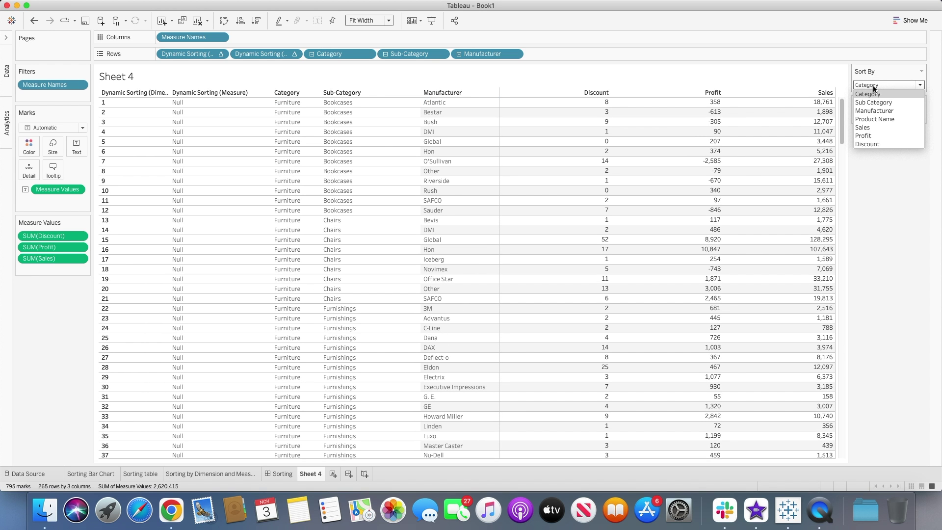
- Sort by Manufacturer, drill down to Product Name, sort by Product Name, then collapse to Sub-Category
click(878, 111)
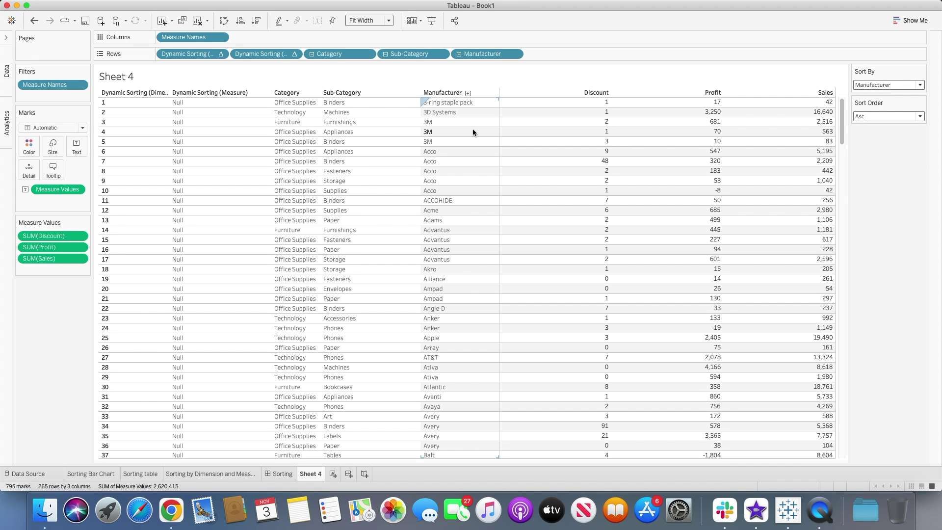
click(467, 93)
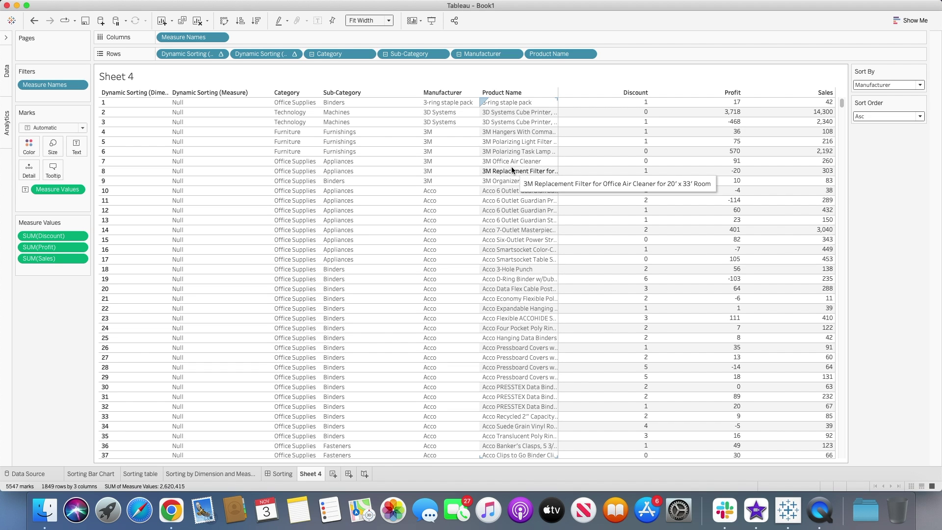
click(881, 86)
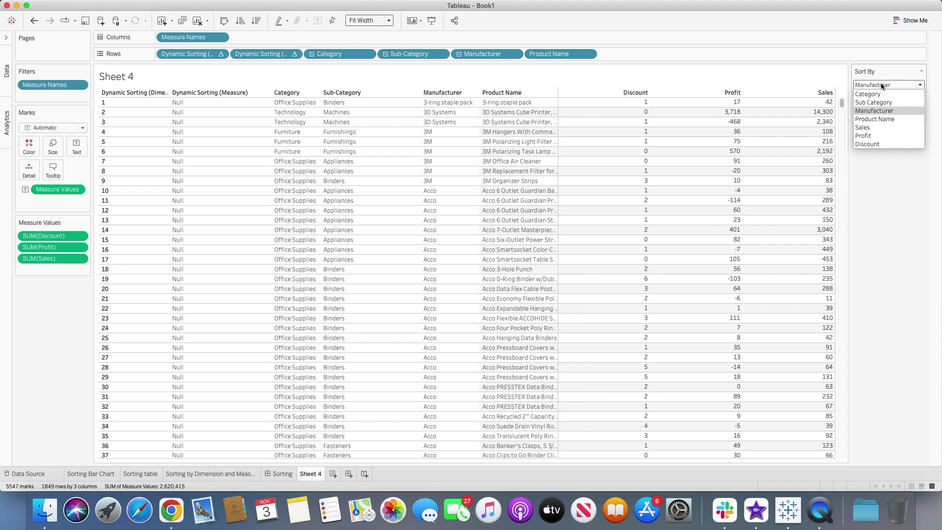
click(881, 118)
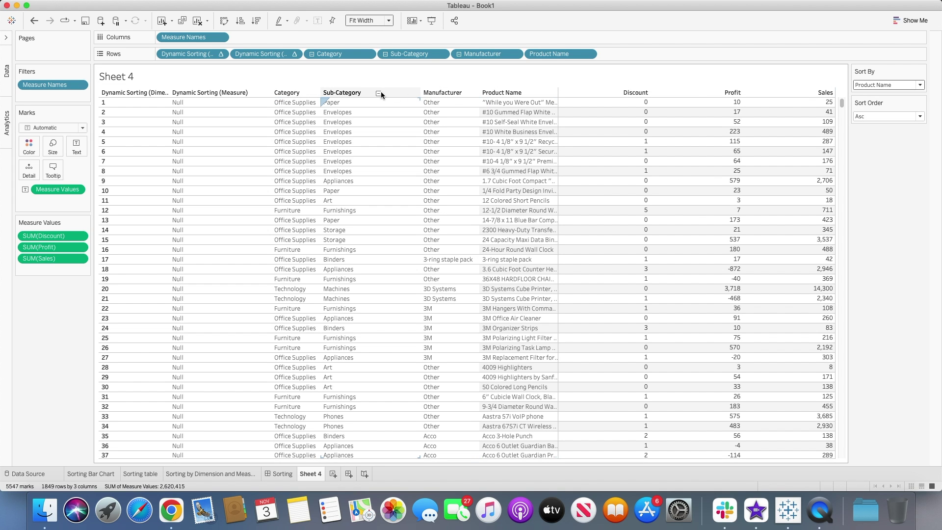
click(378, 93)
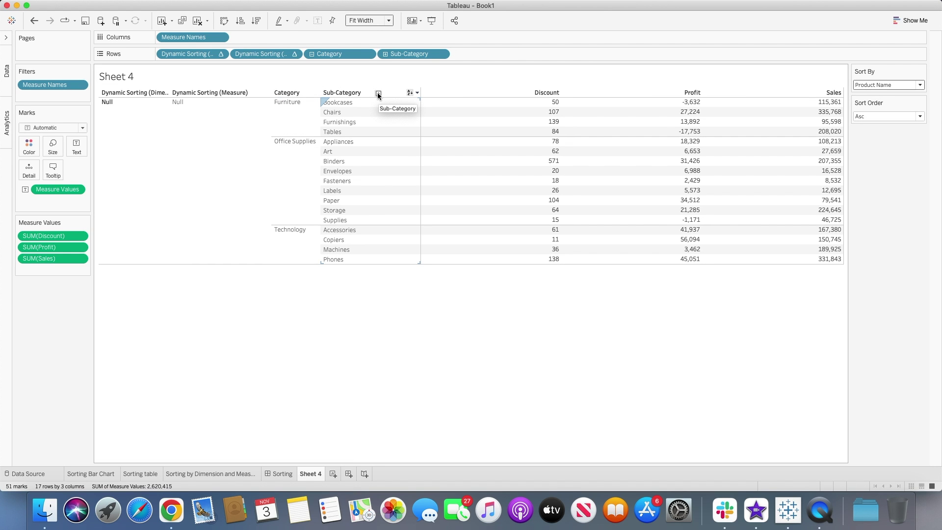